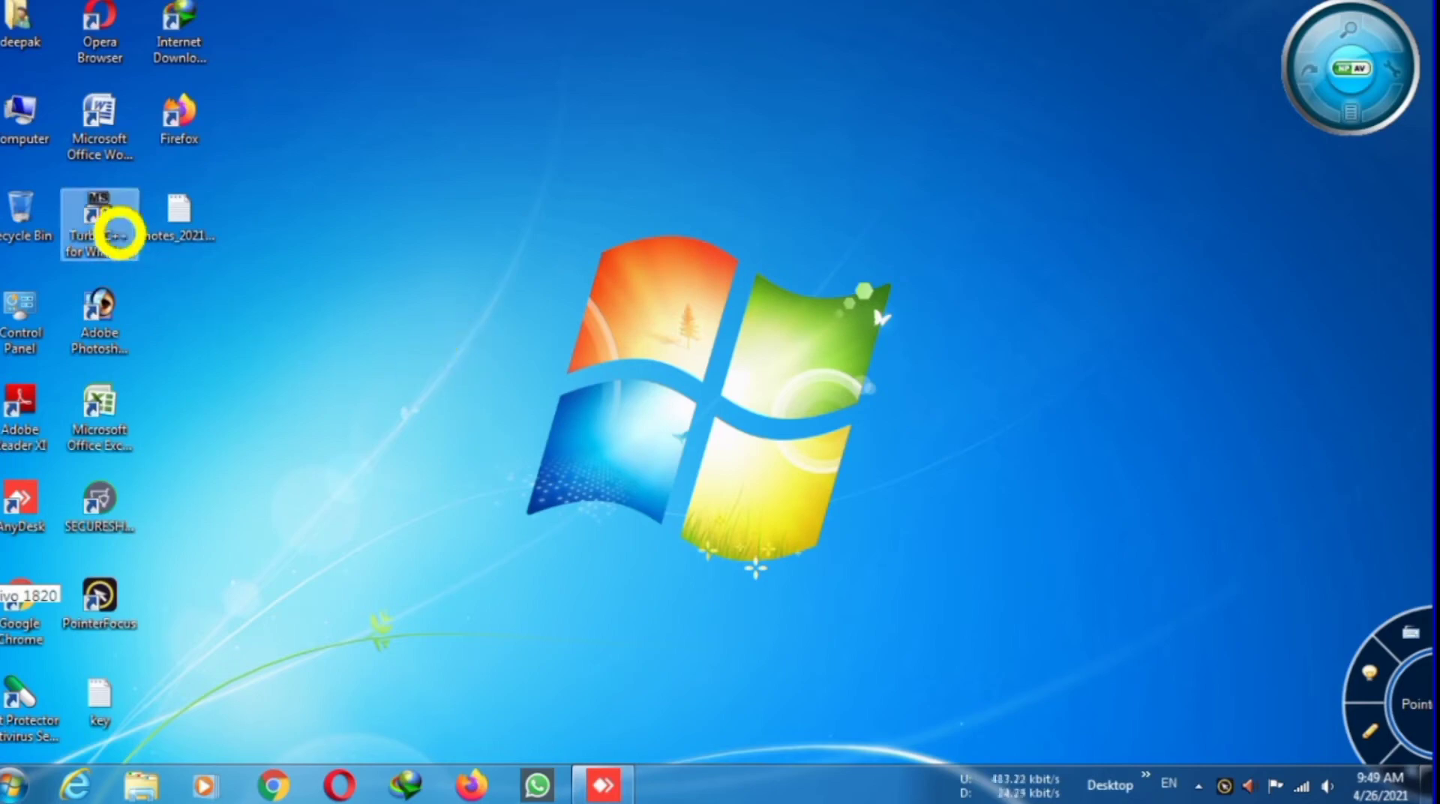
- Open the Computer window from the desktop and maximize it
left_click(24, 129)
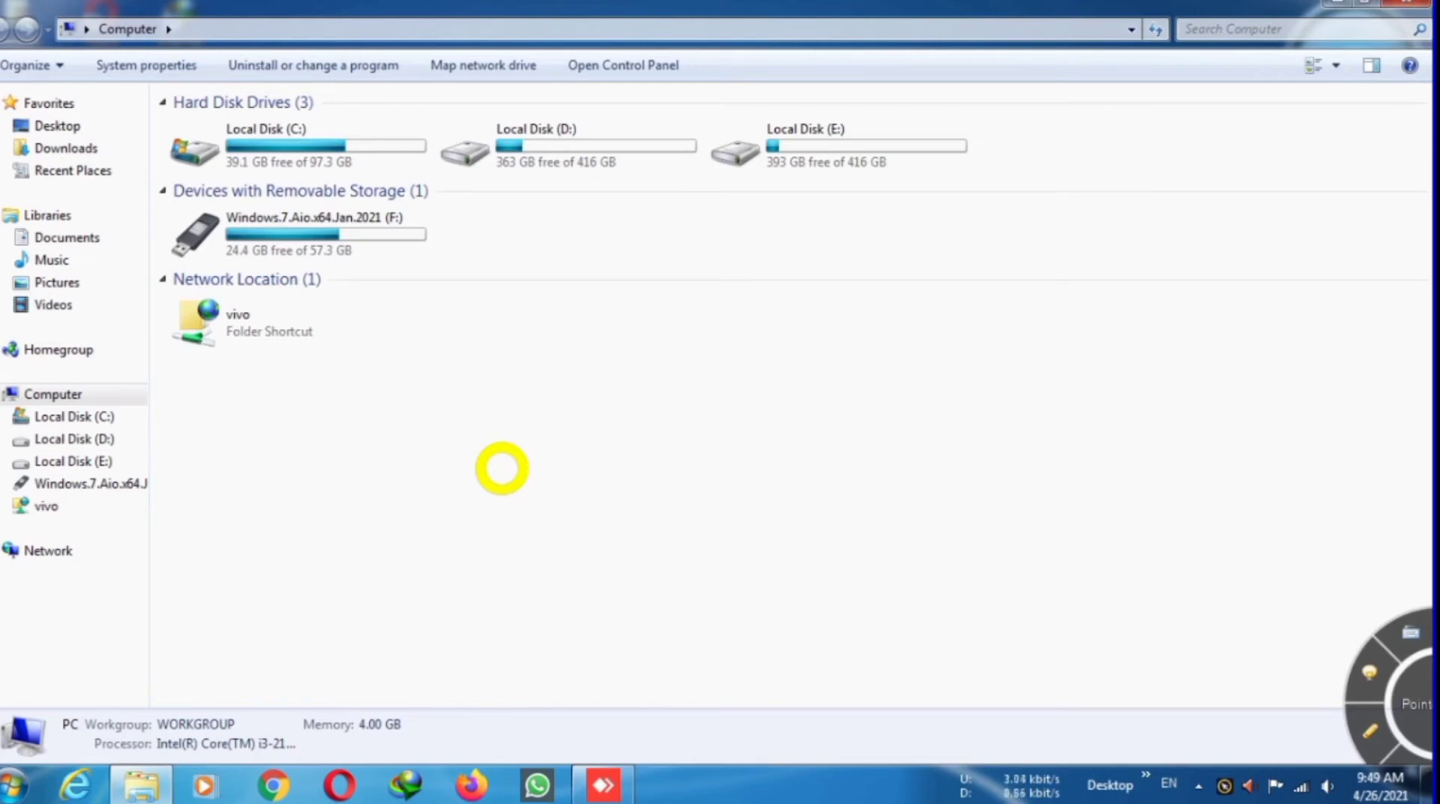
left_click(1327, 6)
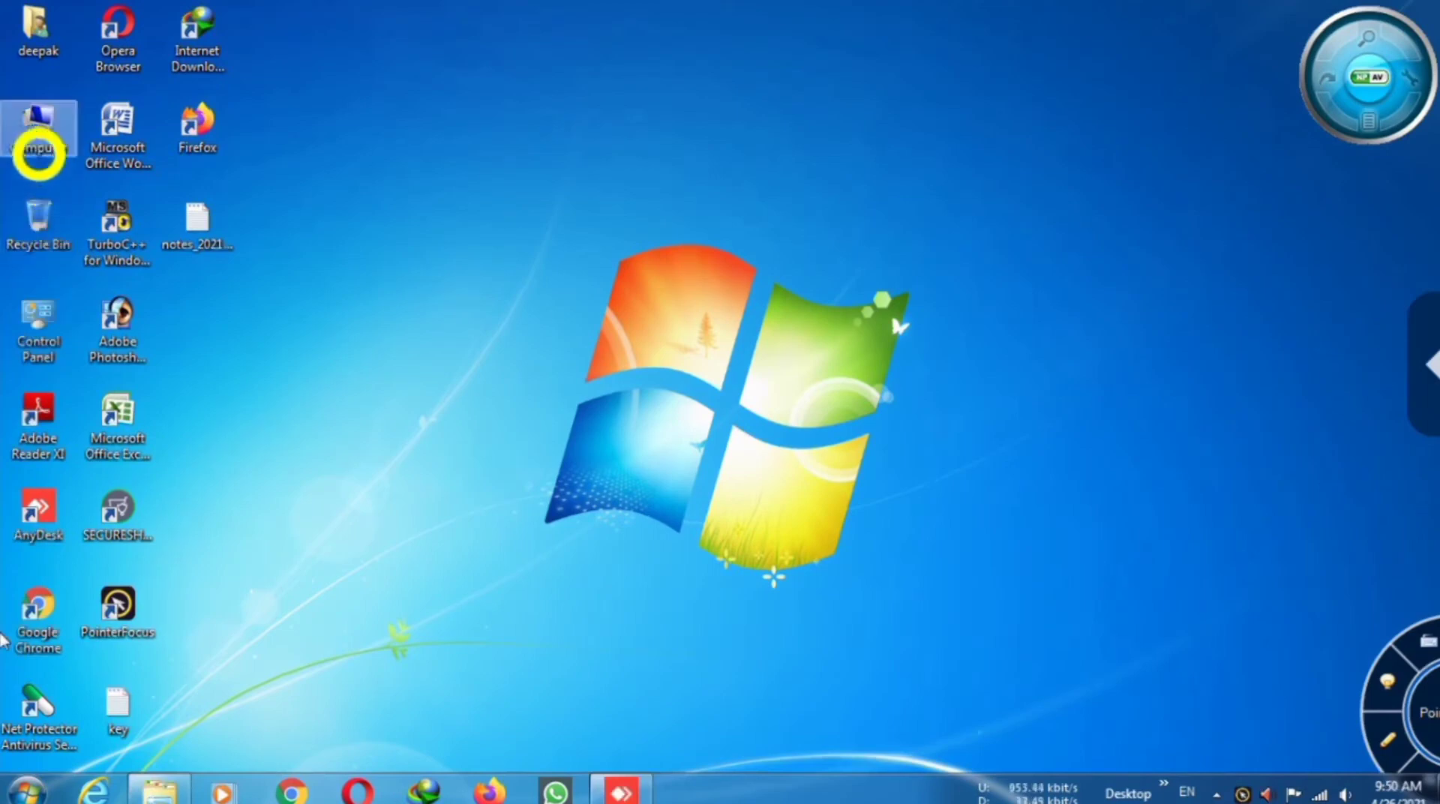
double_click(36, 129)
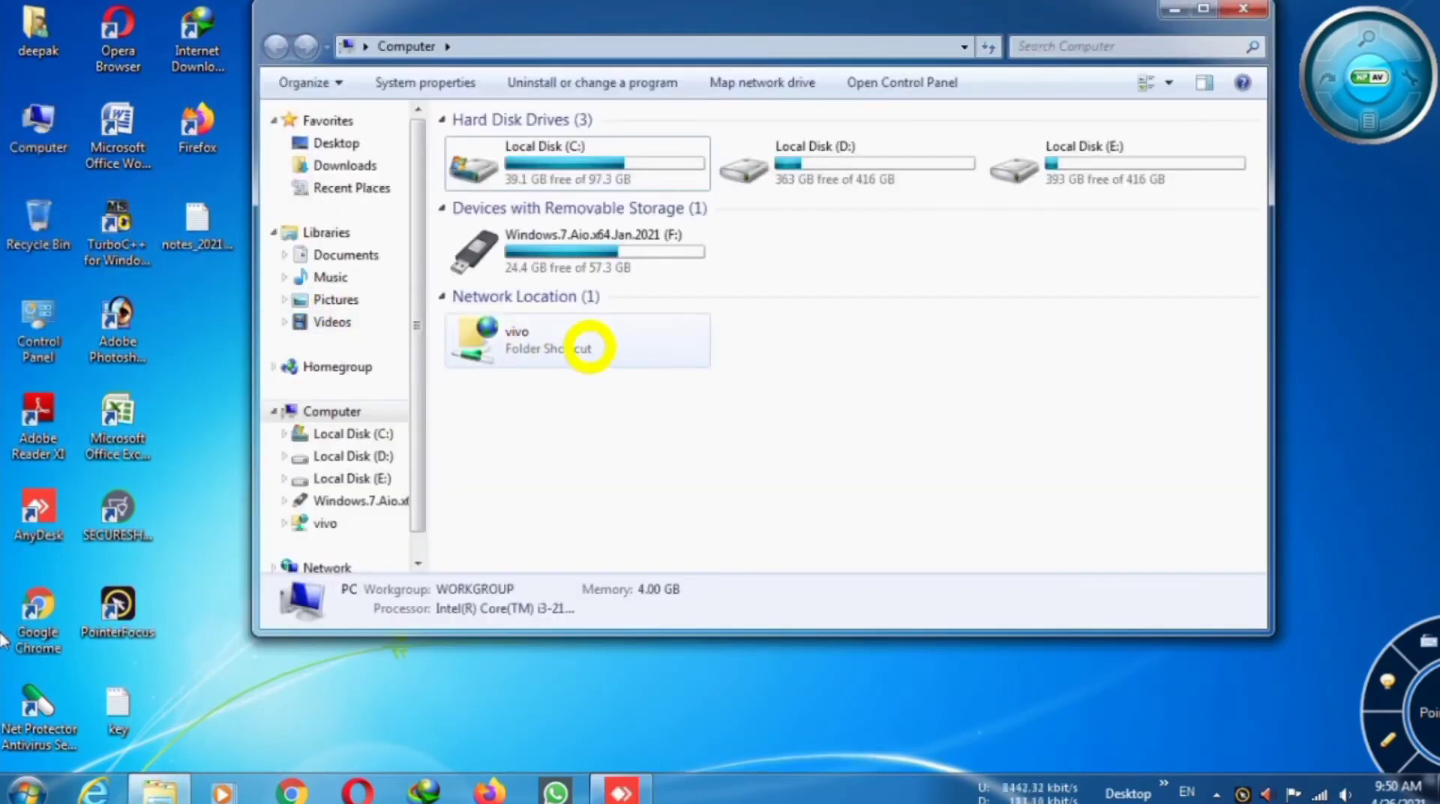
left_click(1203, 8)
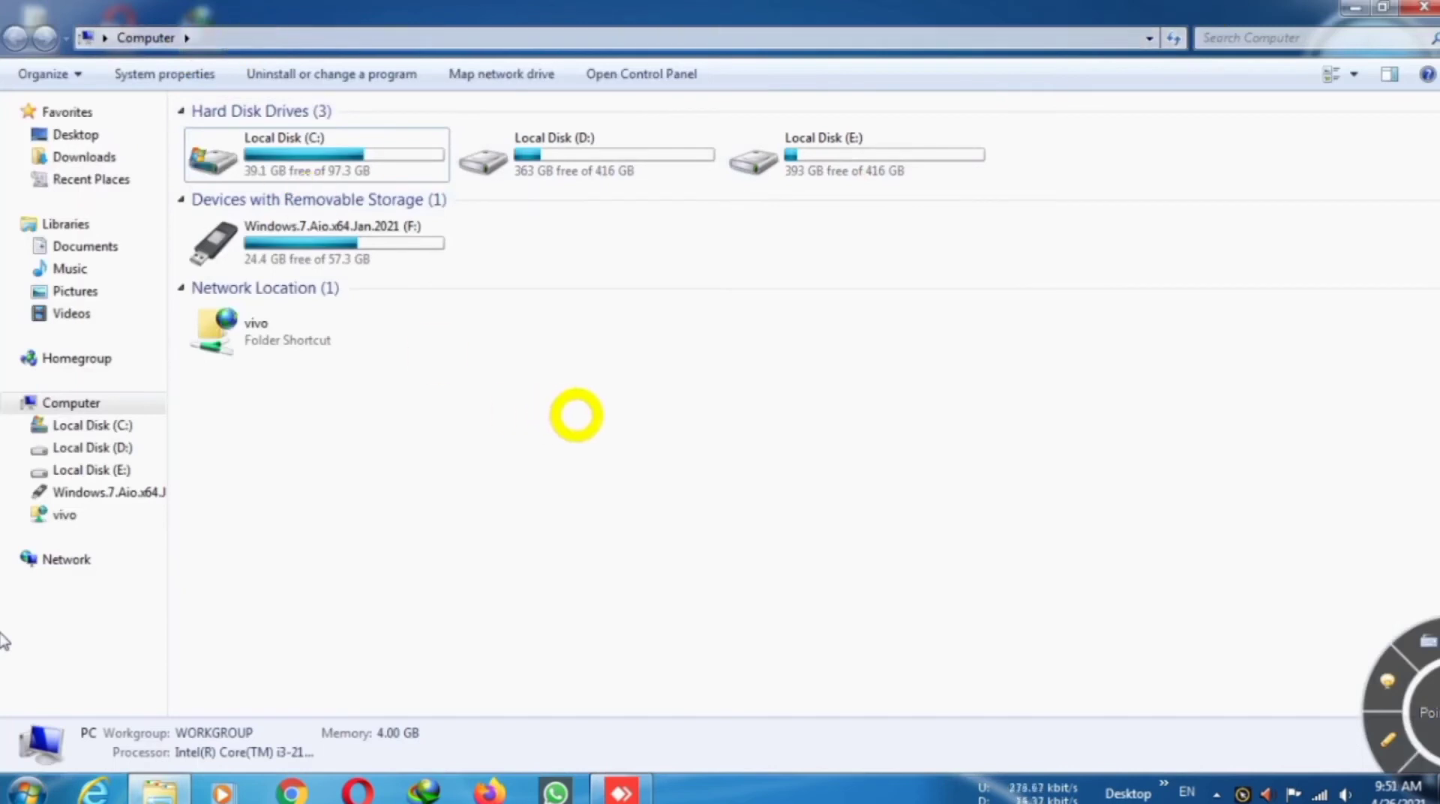
- Start adding a network location in Computer and choose a custom network location
right_click(600, 408)
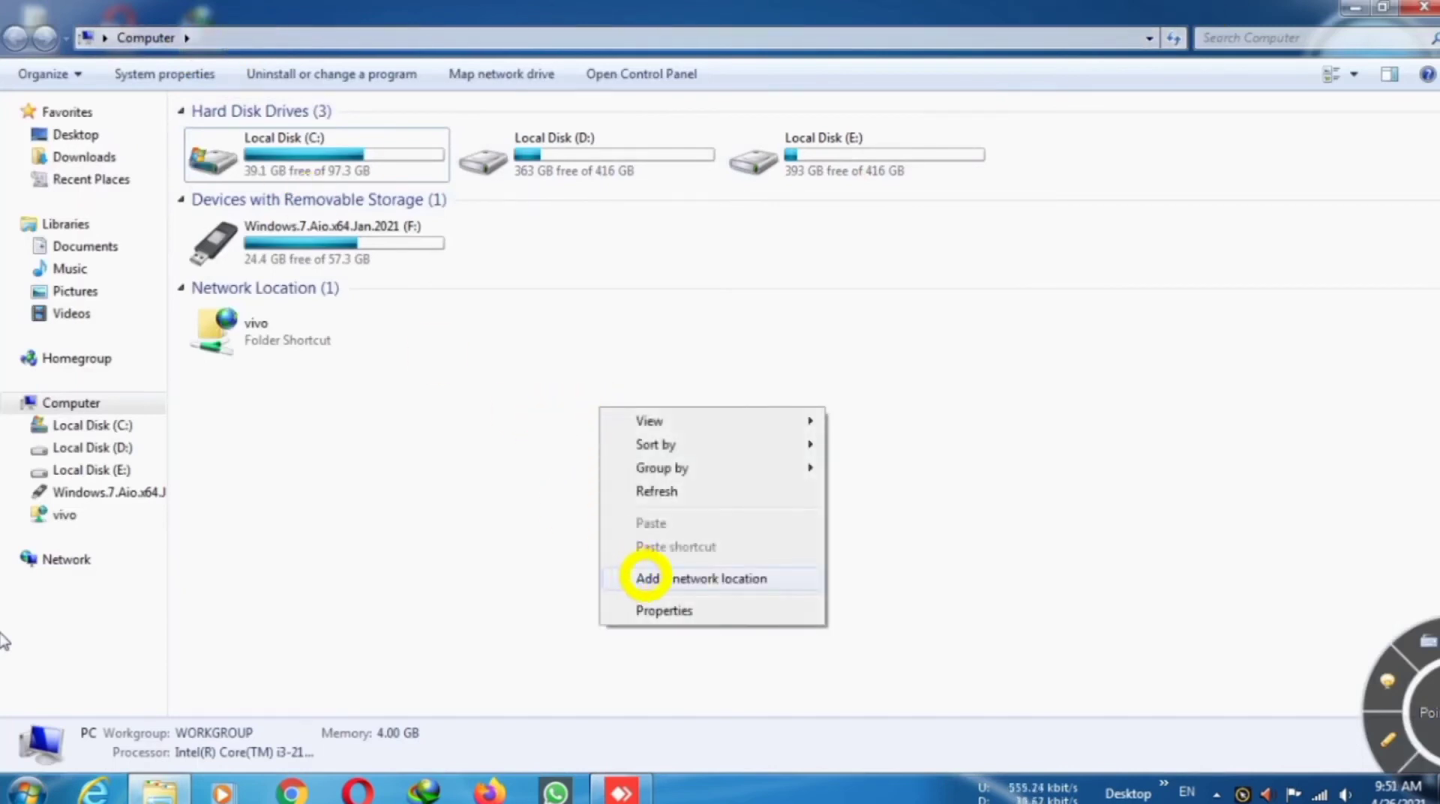
left_click(646, 577)
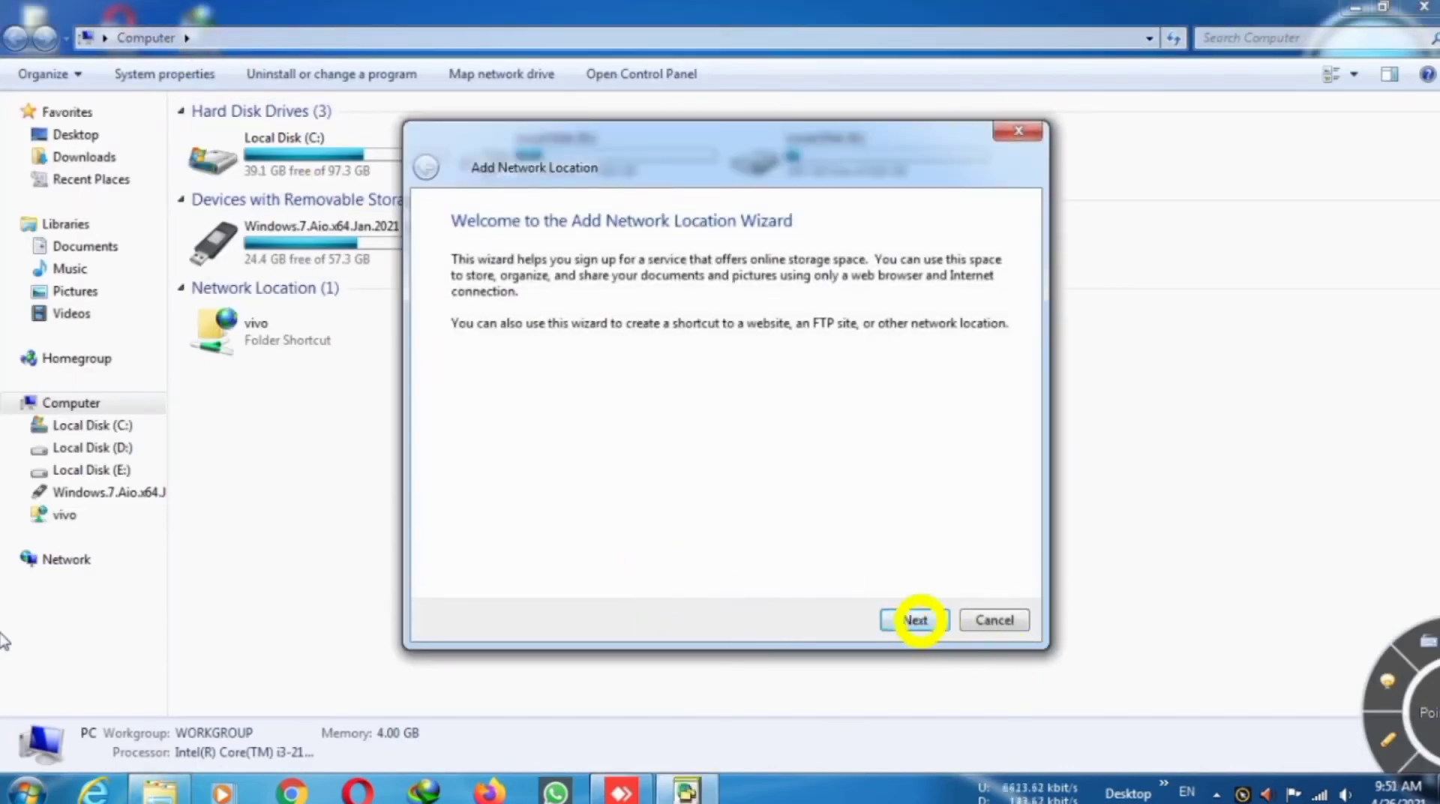
left_click(916, 620)
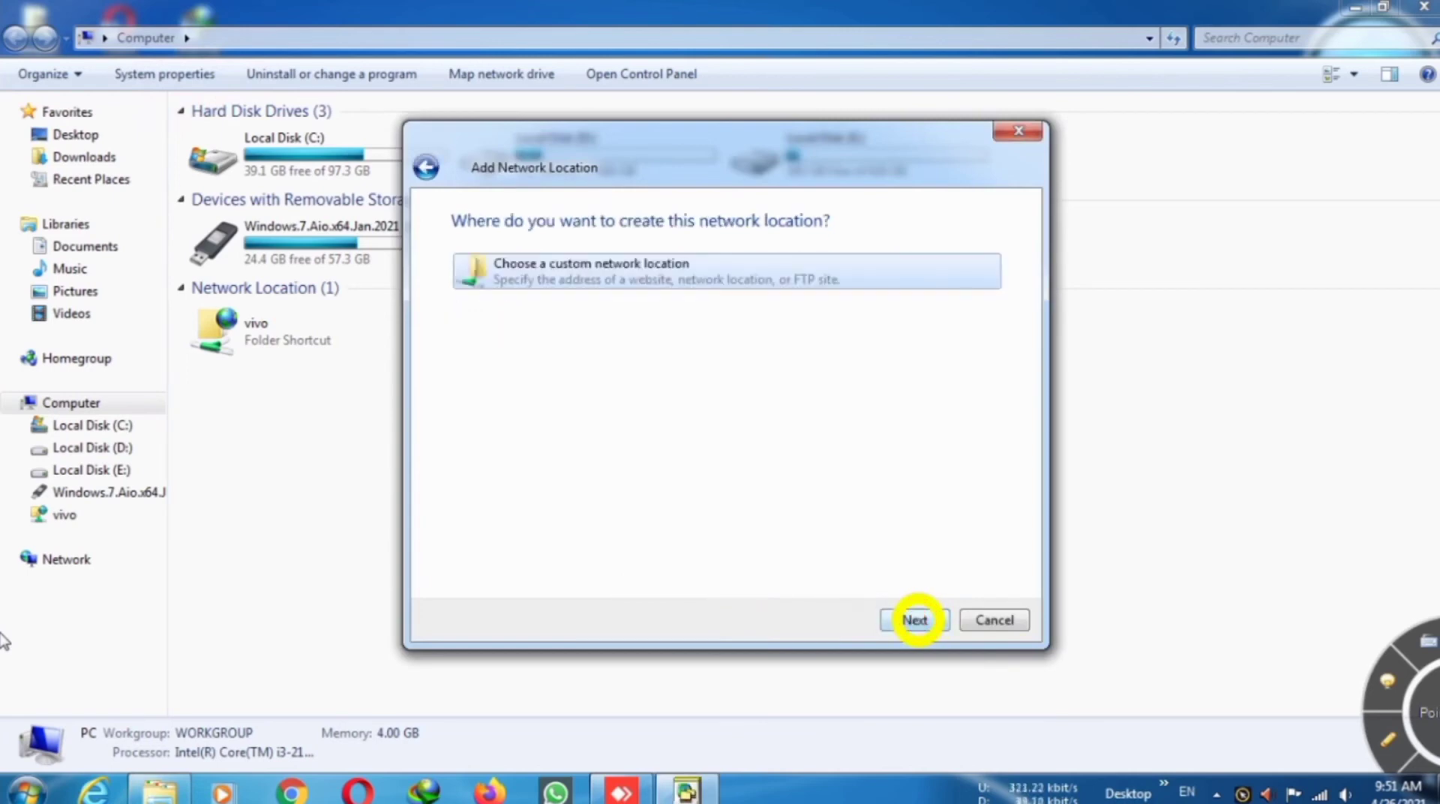
left_click(915, 620)
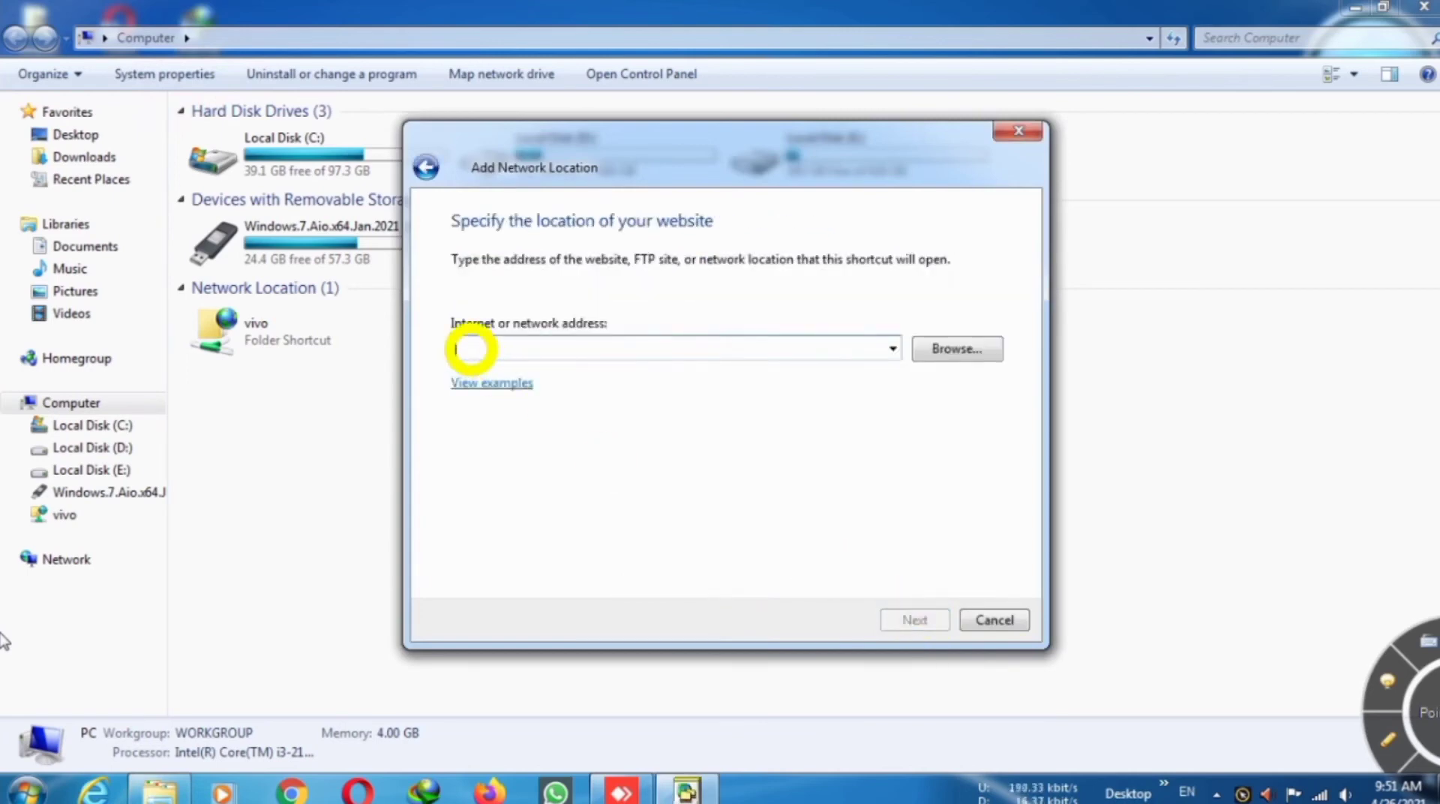
- Set the new network location's address to ftp://192.168.43.1:2221 using the copied text
right_click(470, 348)
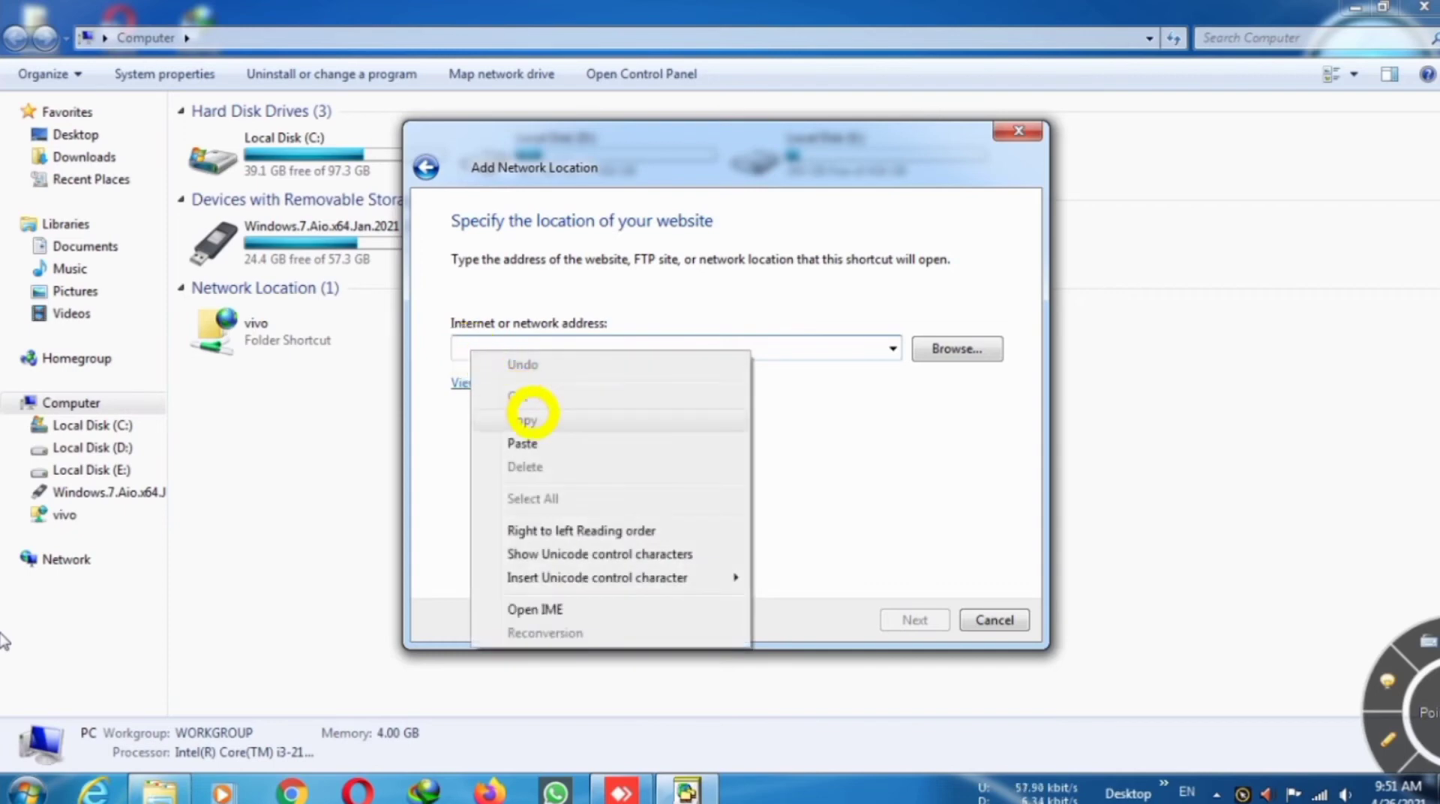
left_click(527, 442)
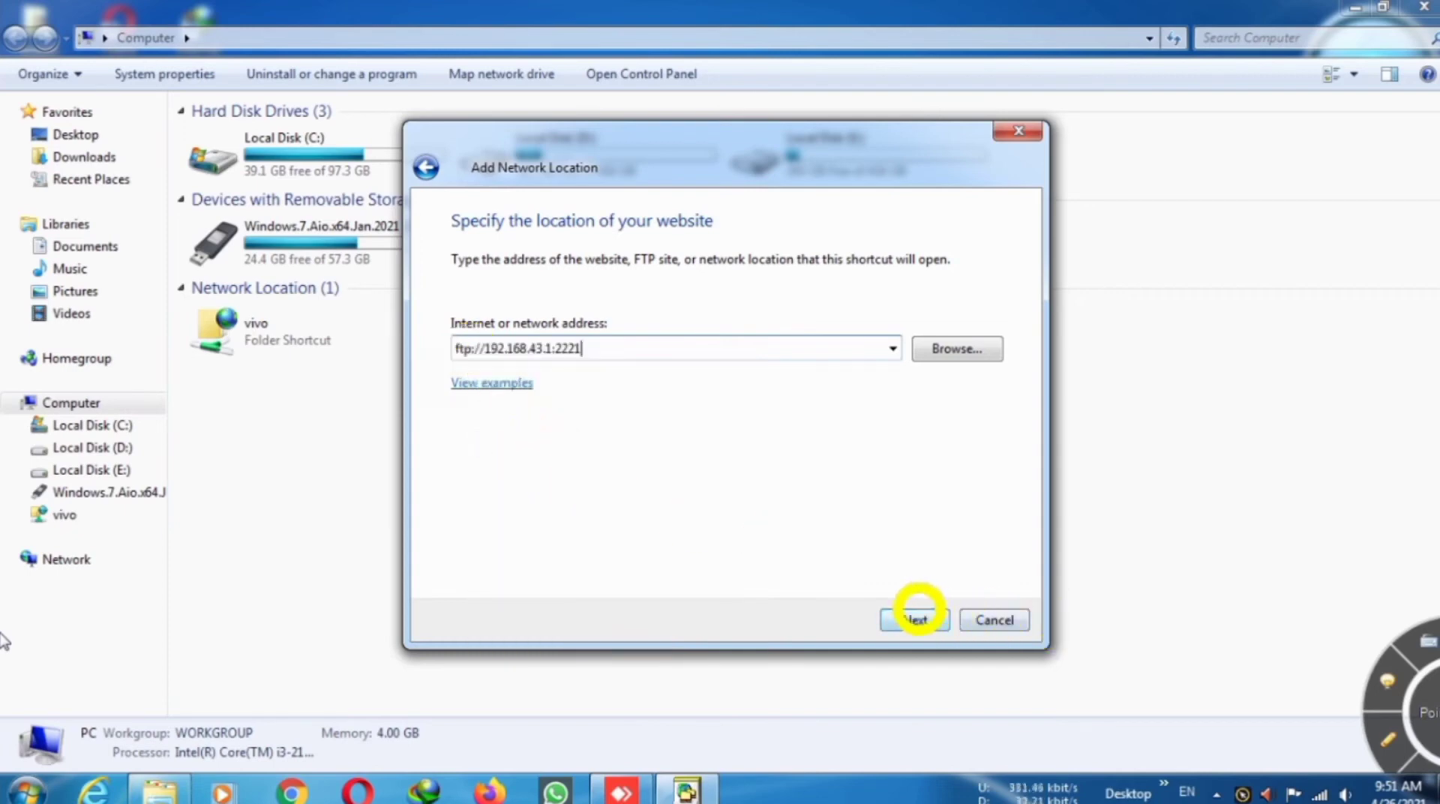
left_click(915, 617)
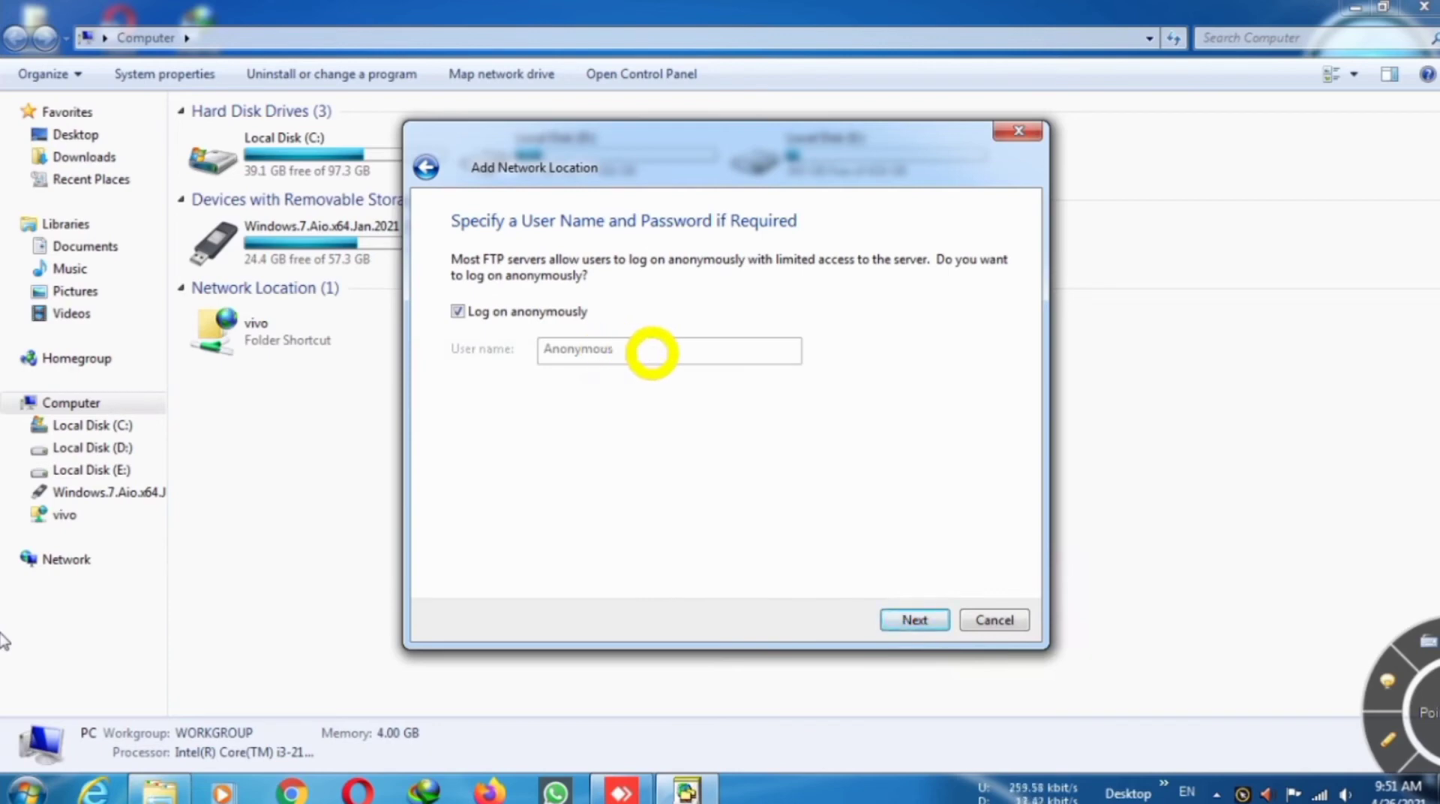
- Keep anonymous logon and the suggested name 192.168.43.1, and finish creating the network location
left_click(910, 620)
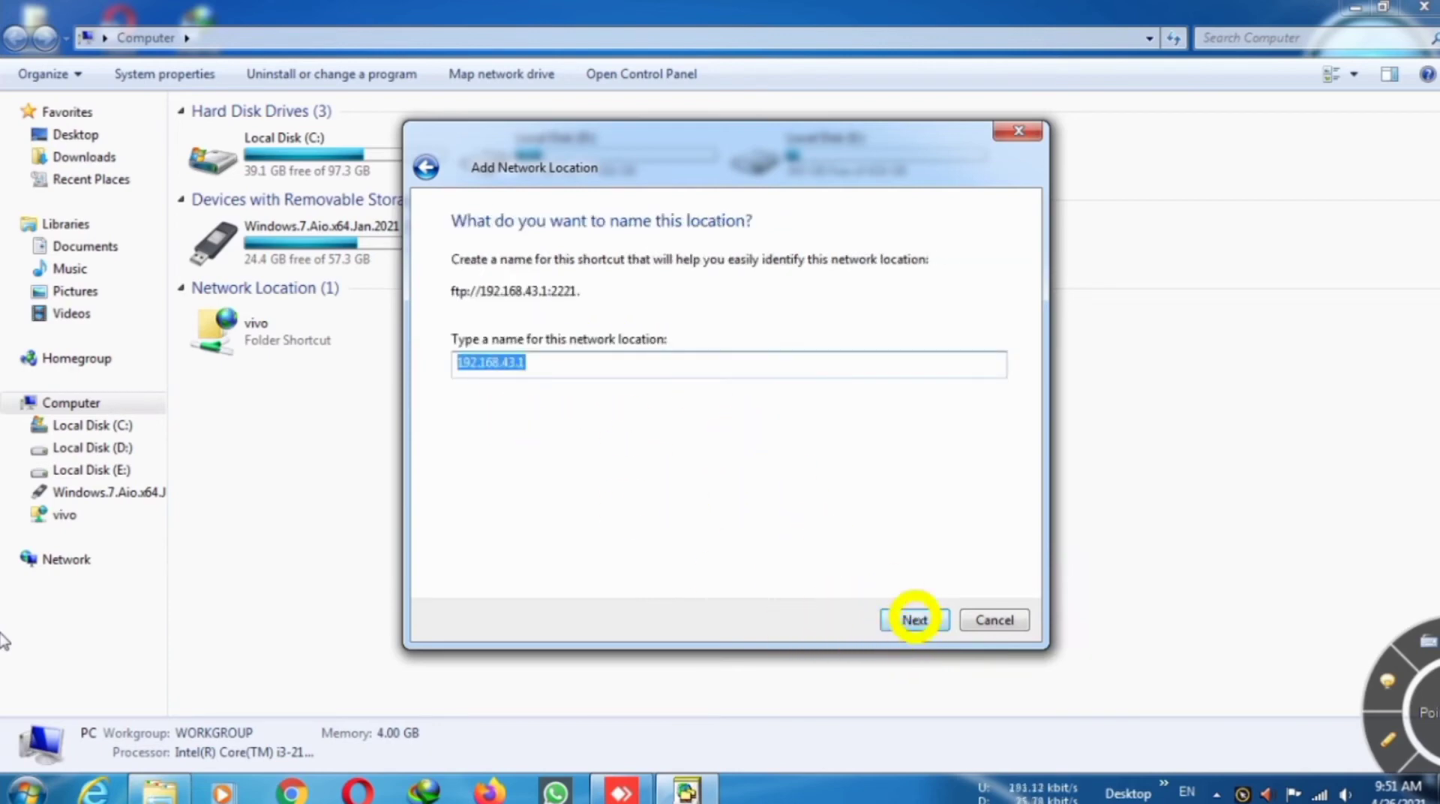
left_click(914, 620)
left_click(914, 618)
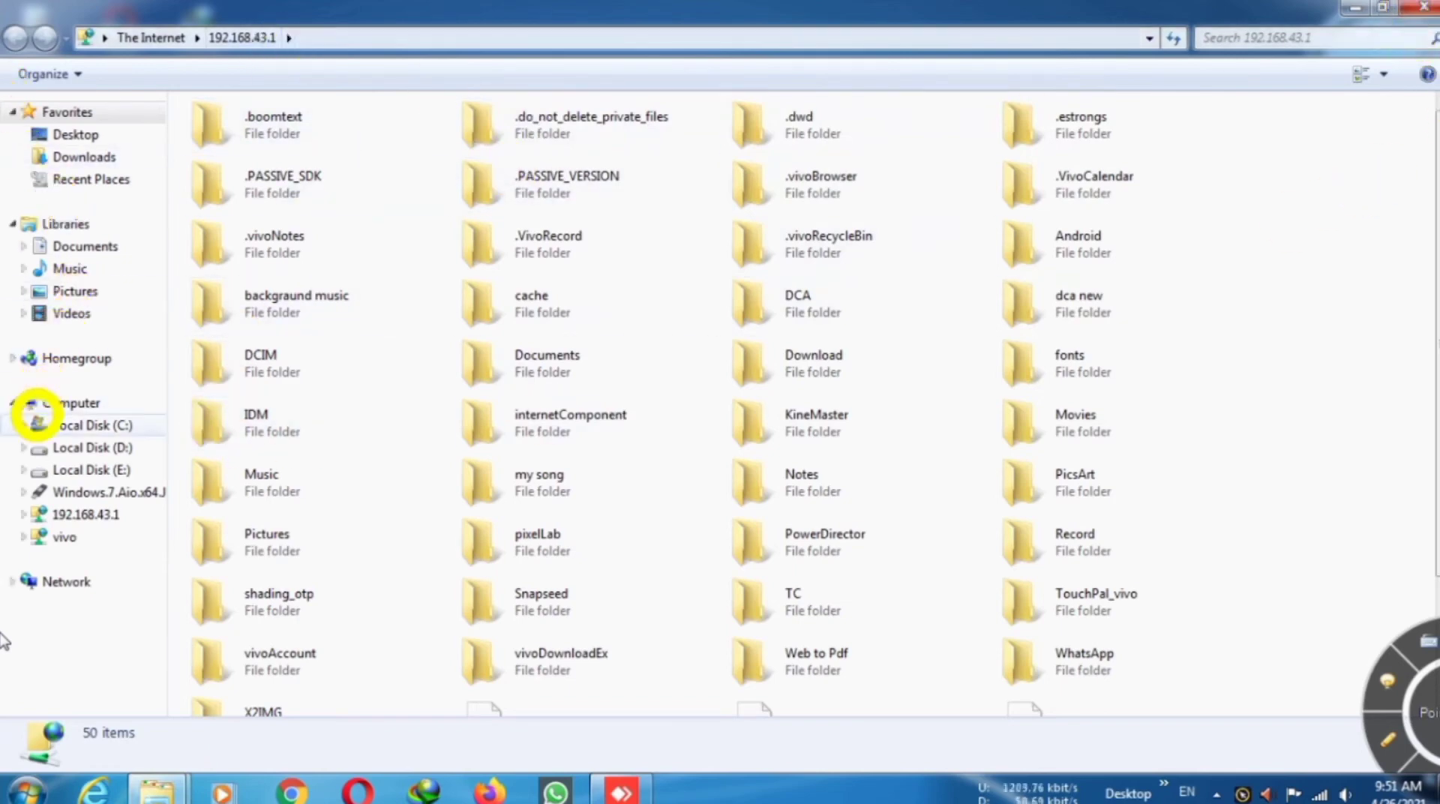
- Return to Computer and delete the 192.168.43.1 network location shortcut
left_click(60, 396)
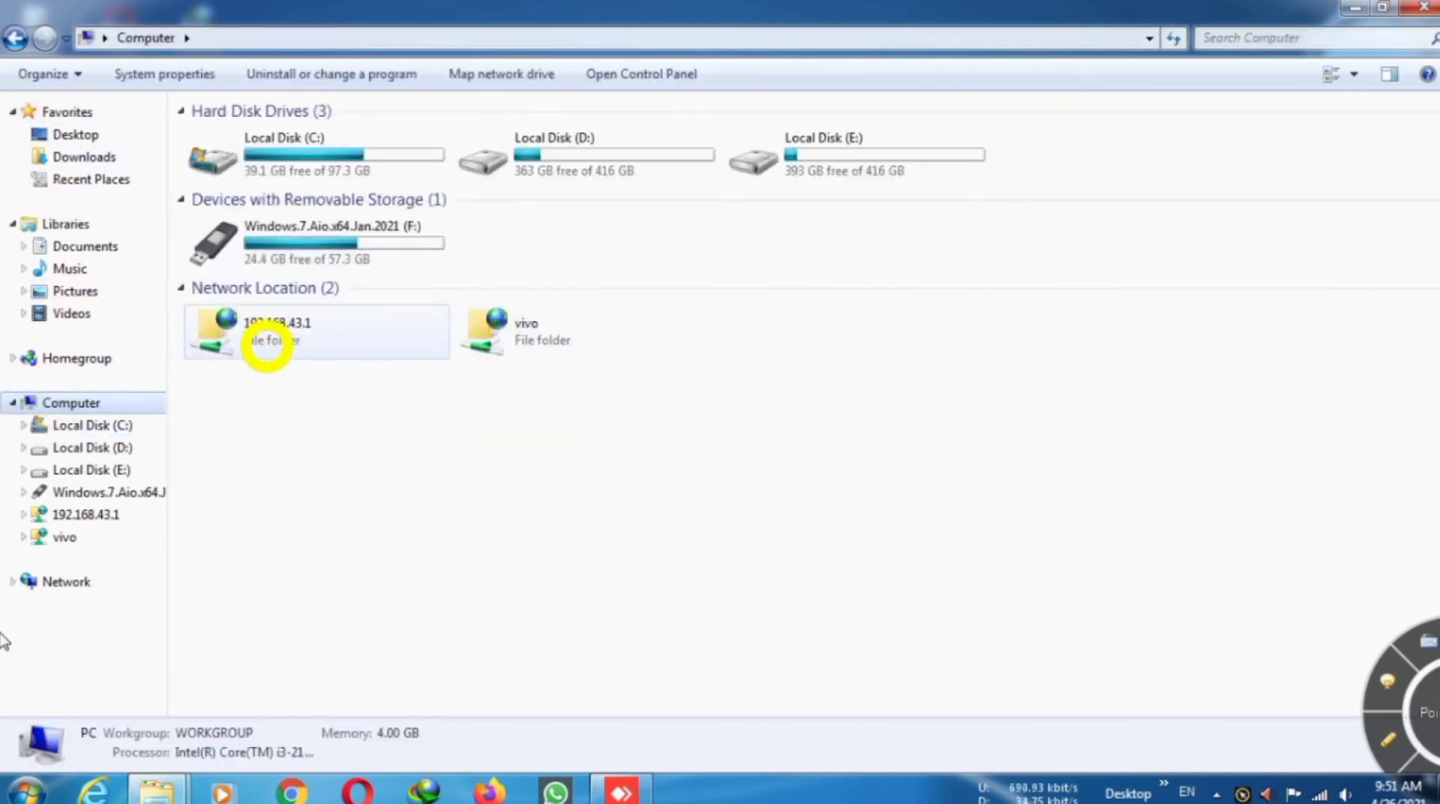
right_click(252, 327)
left_click(311, 599)
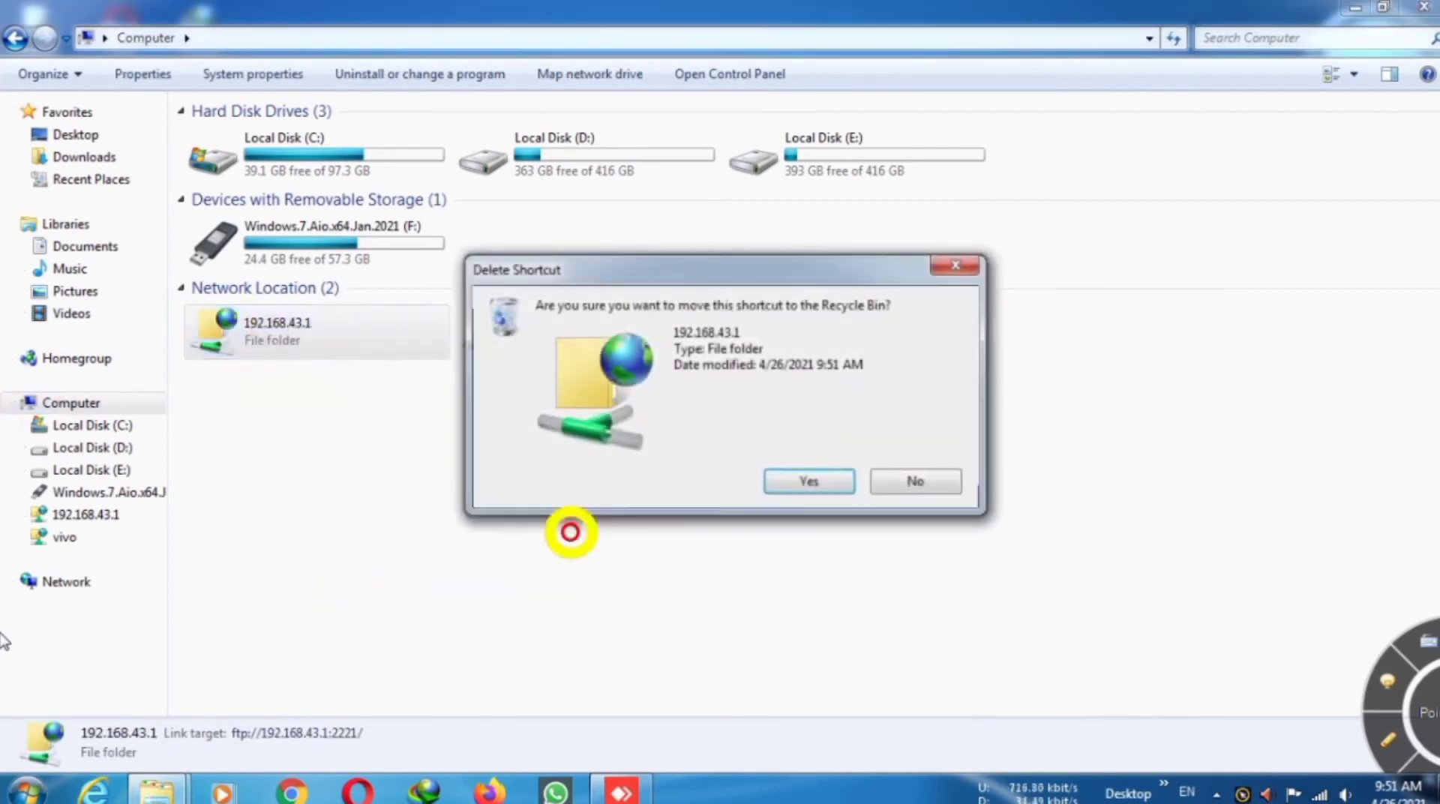
left_click(807, 476)
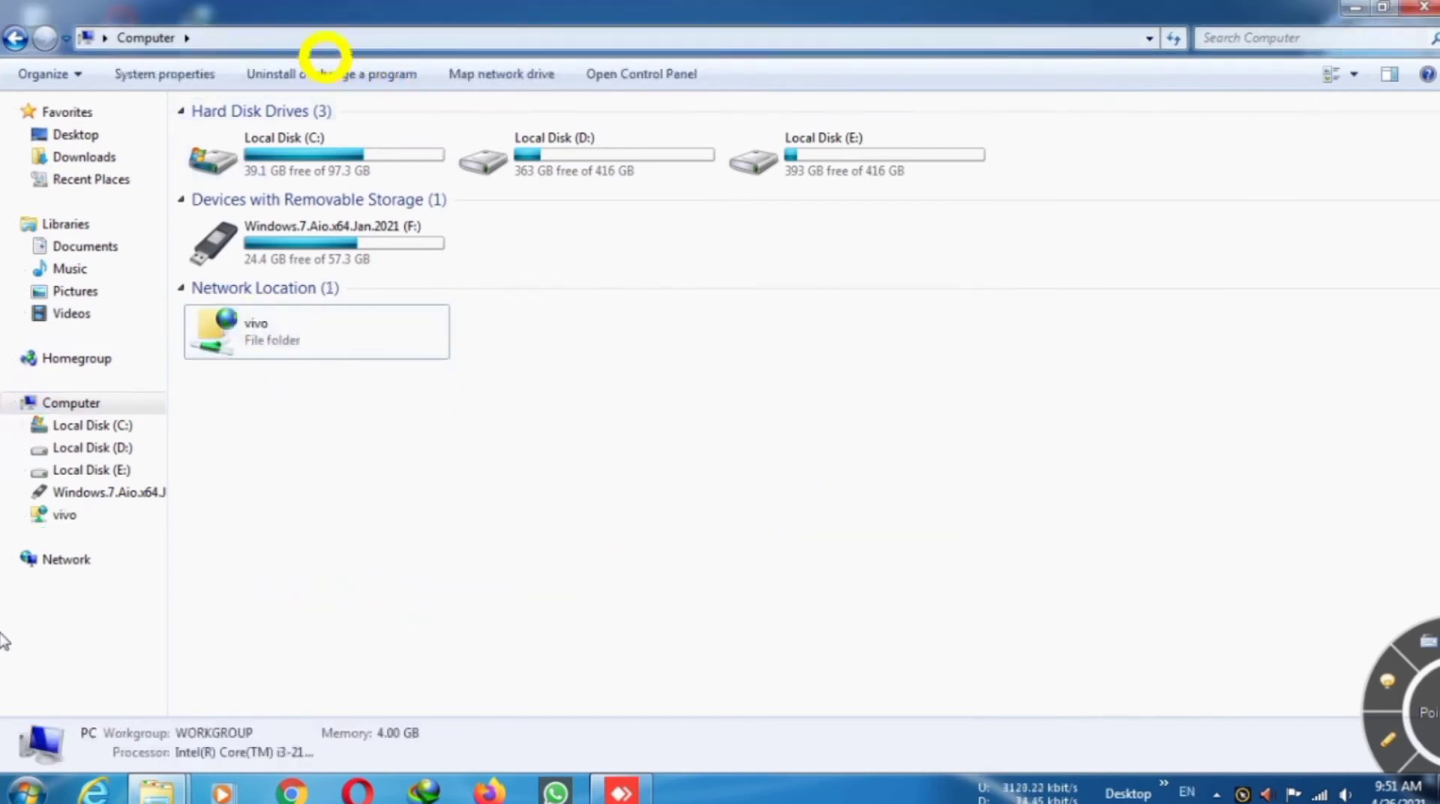
- Browse directly to ftp://192.168.43.1:2221 from Computer and look through the phone's folders
left_click(275, 37)
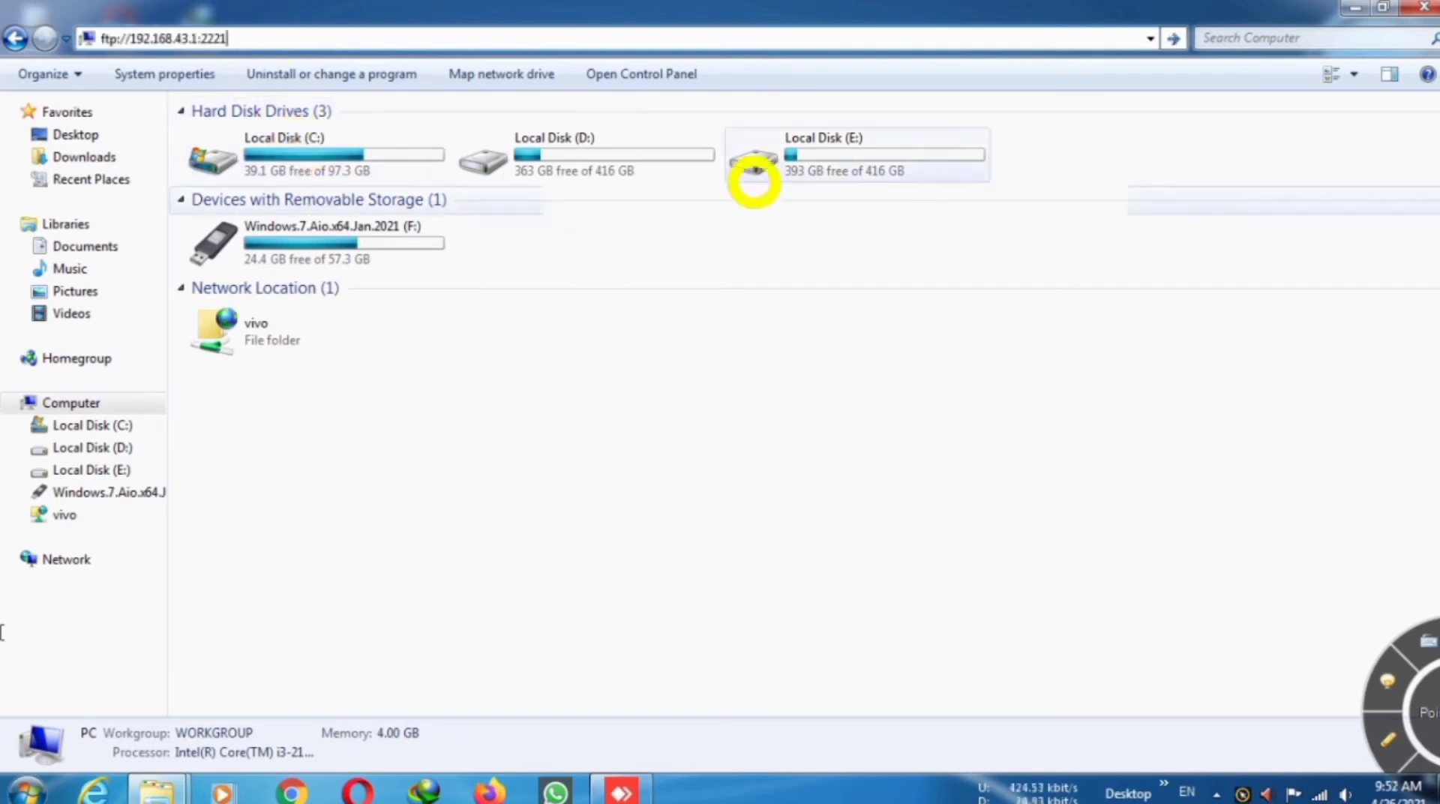
left_click(1176, 40)
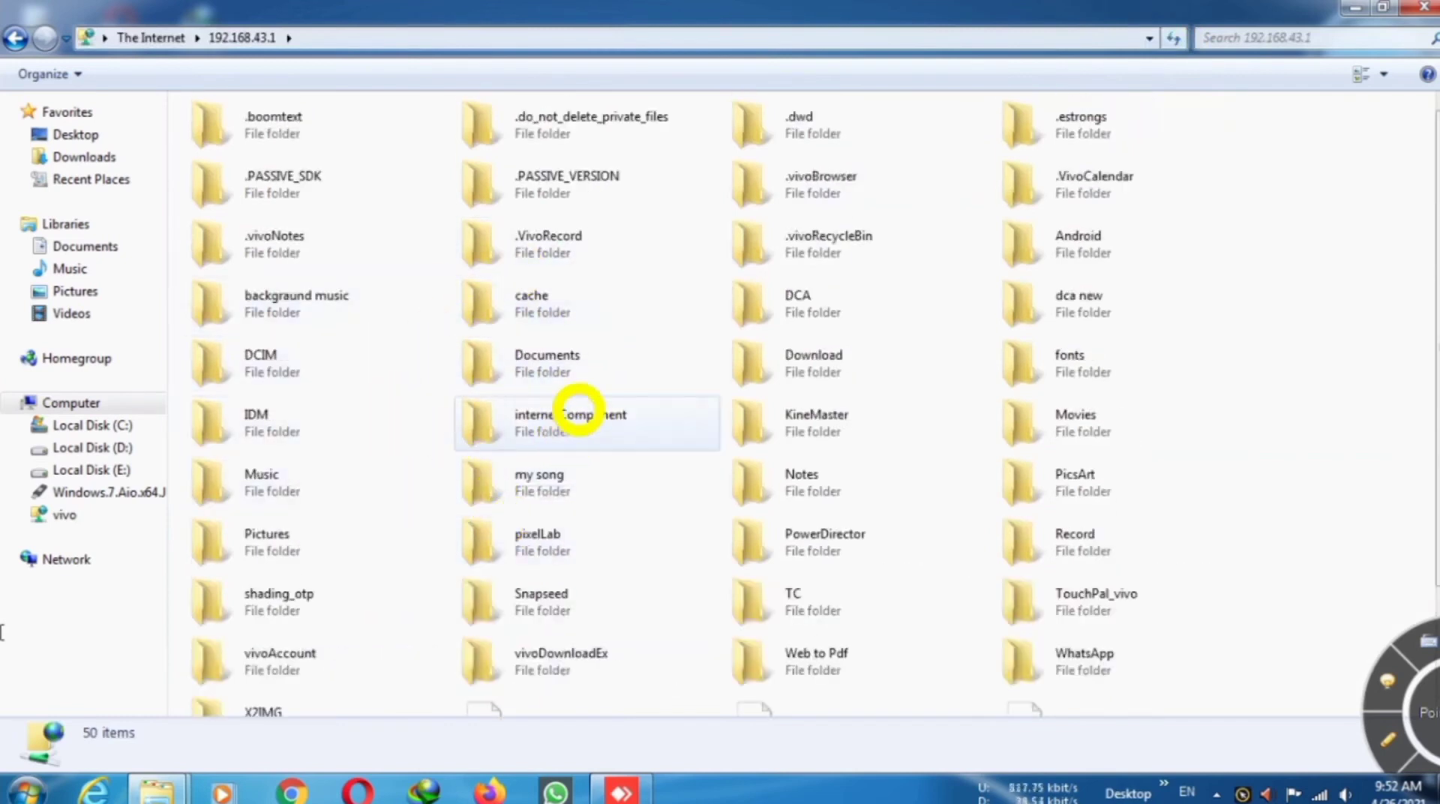
scroll(386, 408, "down", 3)
scroll(386, 408, "up", 3)
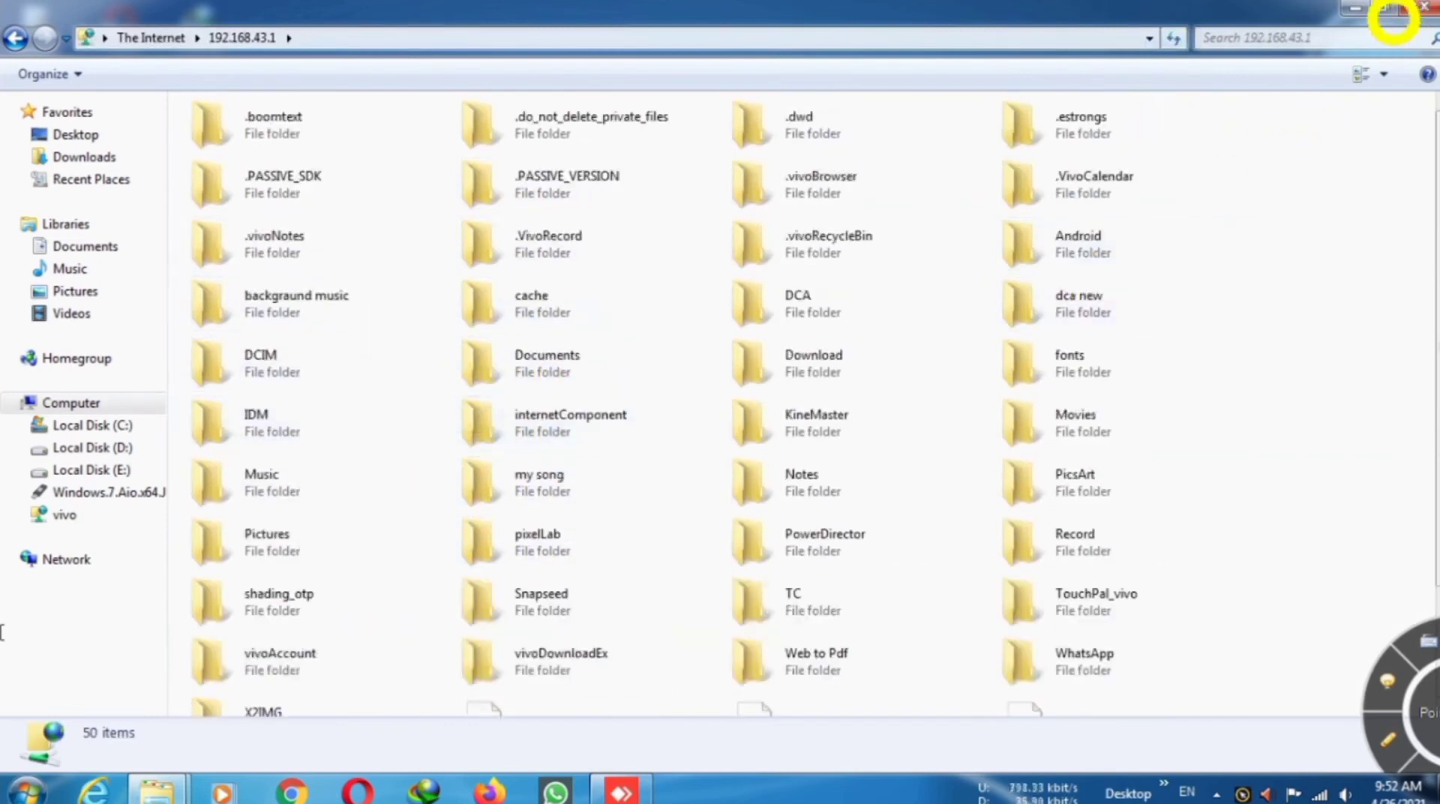
- Open the vivo network location from Computer, look through its folders and open the pixelLab folder
left_click(116, 405)
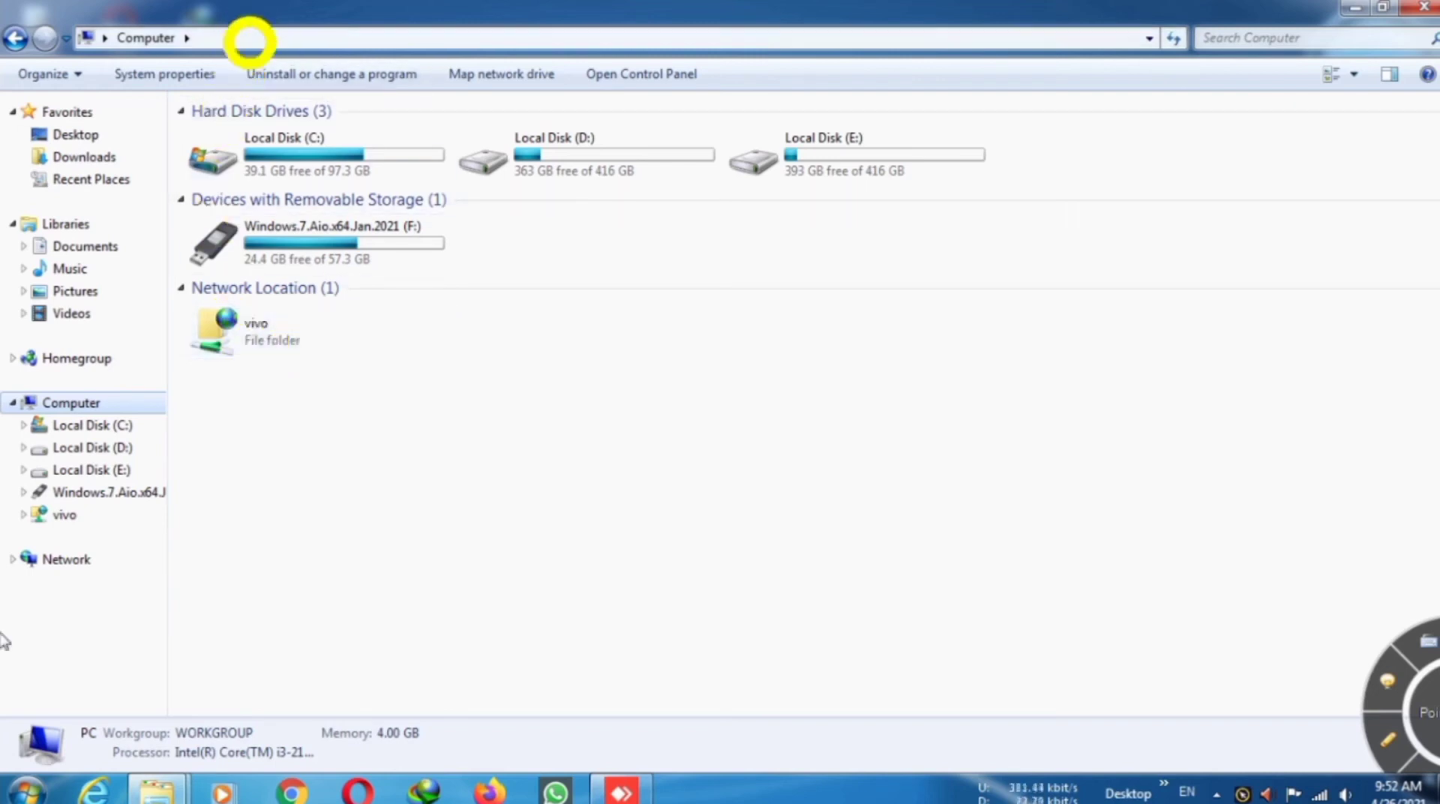
double_click(248, 345)
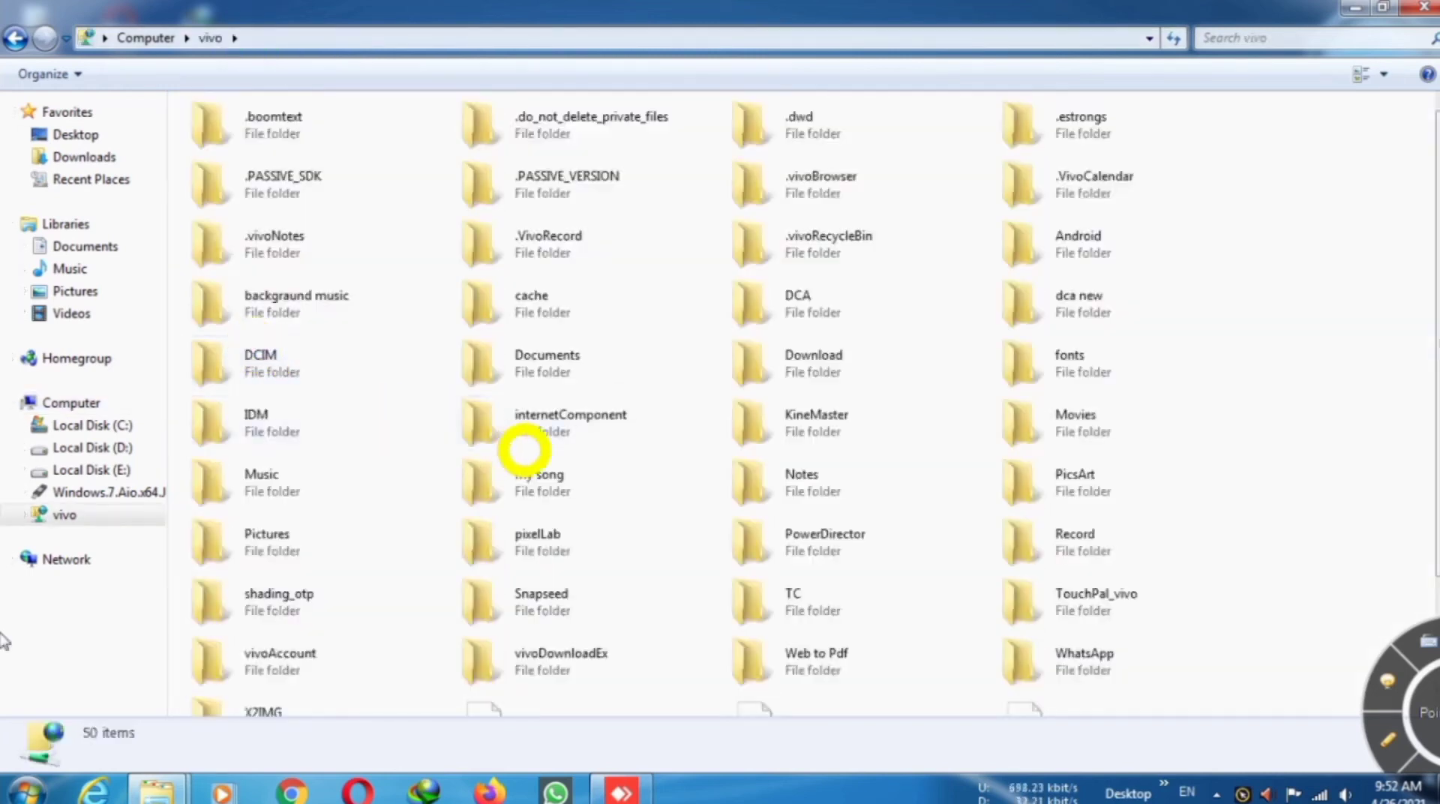
scroll(578, 486, "down", 2)
scroll(504, 495, "up", 2)
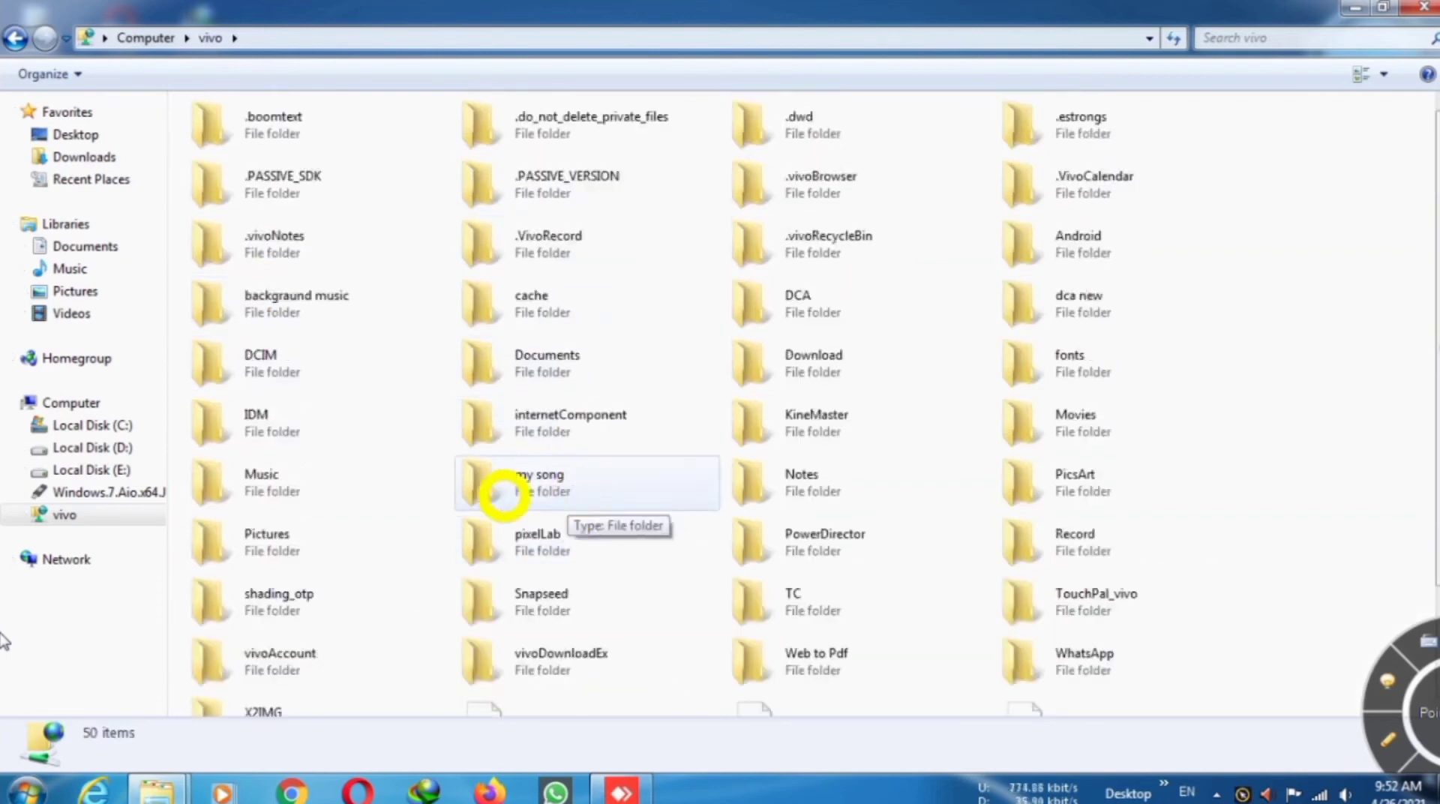
left_click(14, 37)
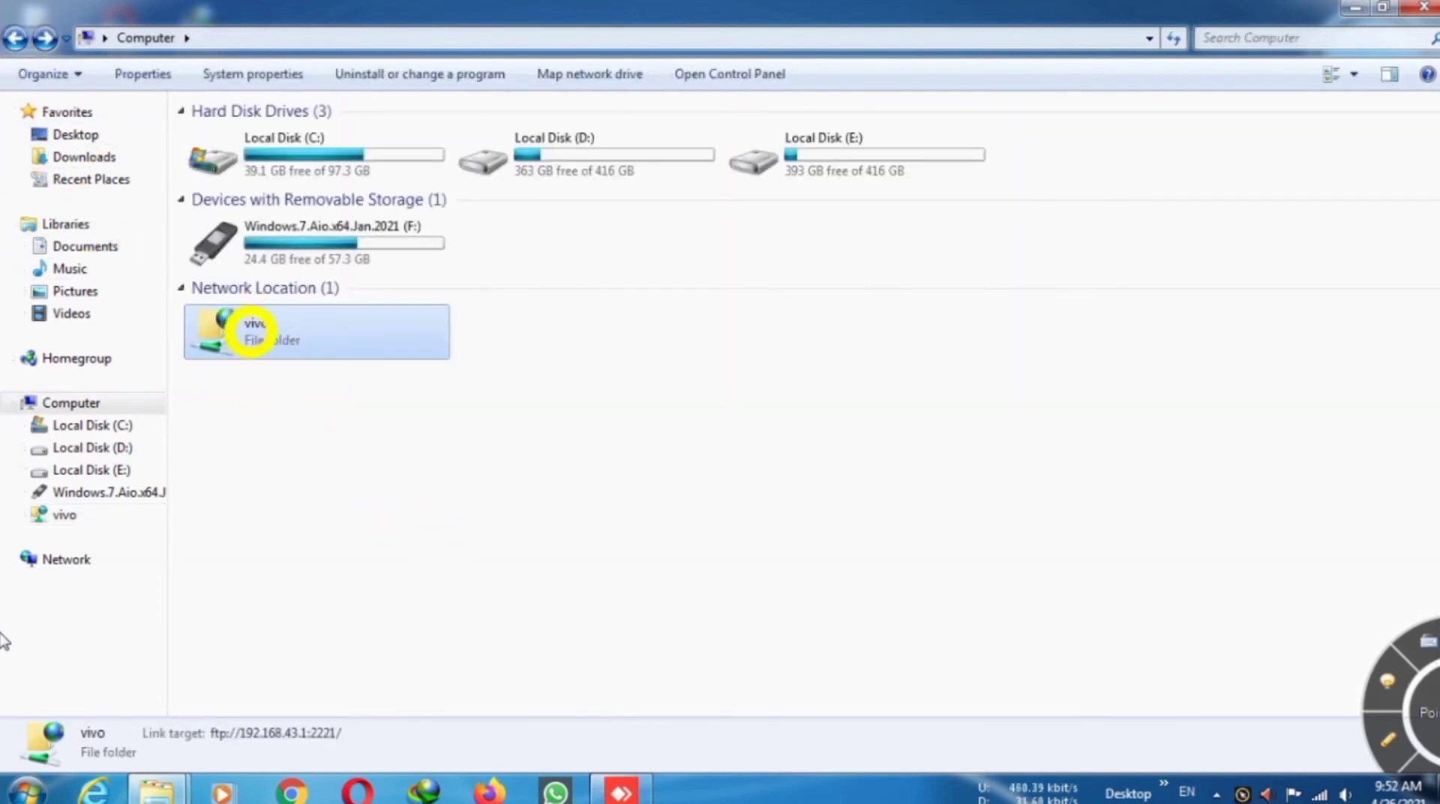
double_click(253, 331)
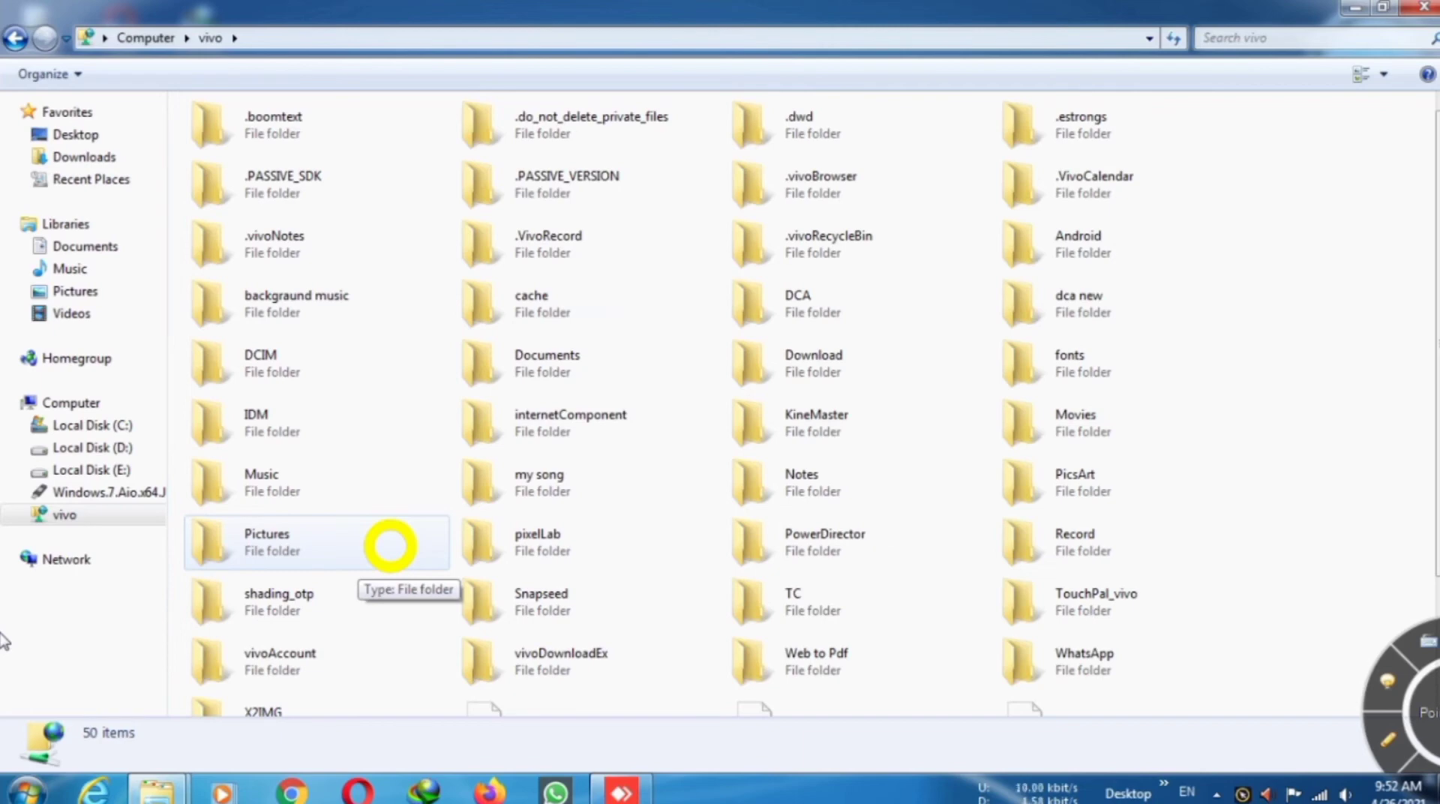
scroll(390, 545, "down", 3)
scroll(375, 390, "up", 3)
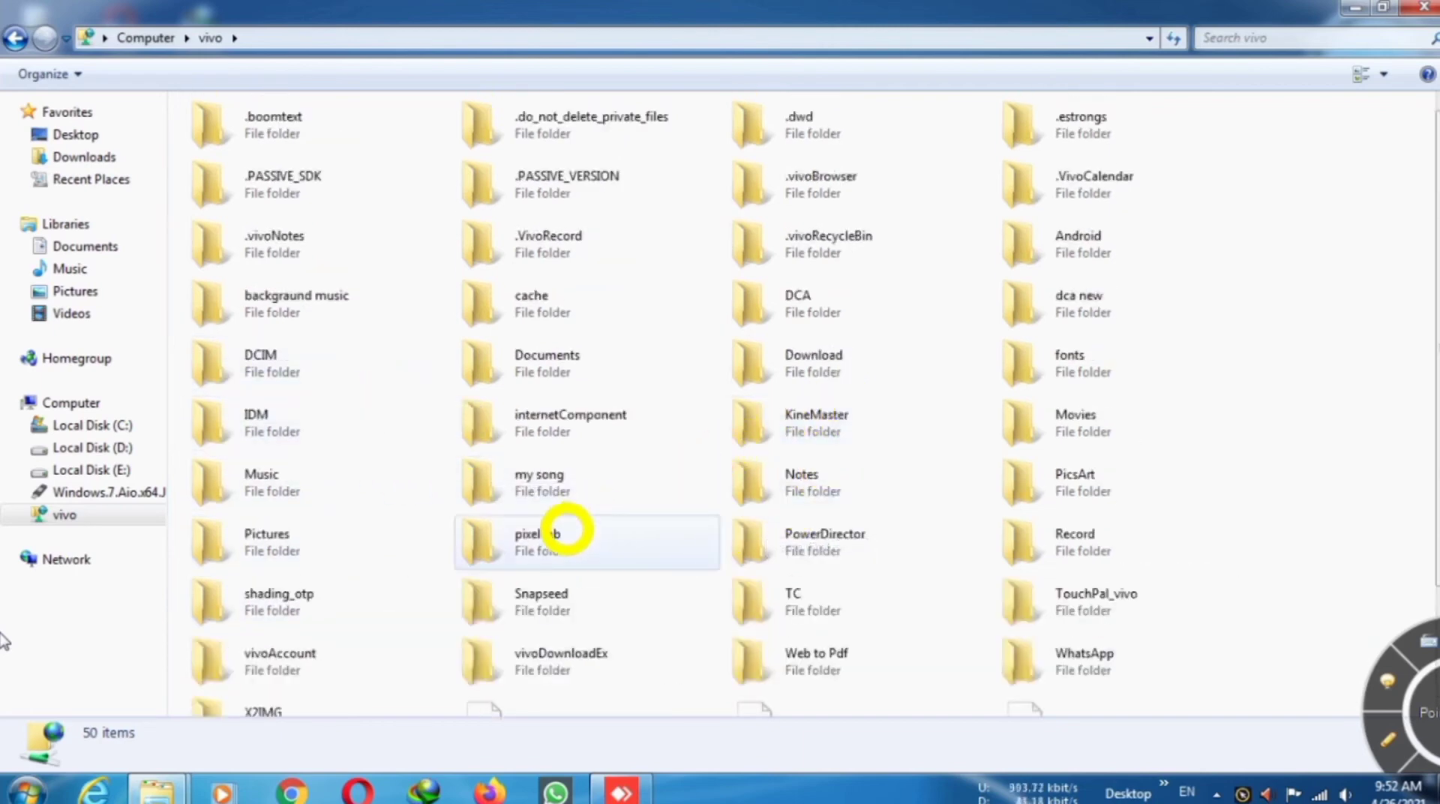
double_click(616, 548)
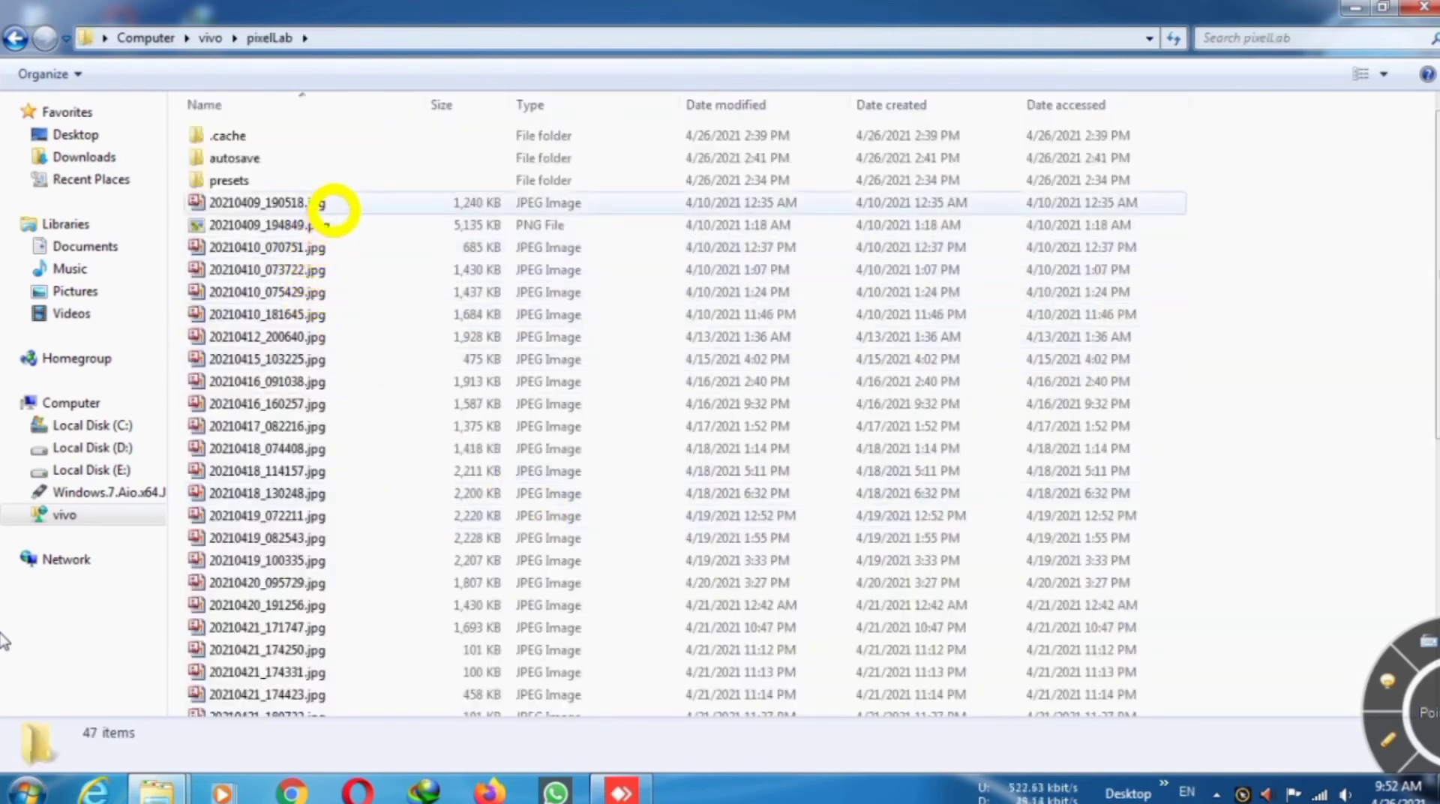
- Open 20210409_190518.jpg for viewing, postpone the Internet Explorer setup and close the browser window
double_click(334, 210)
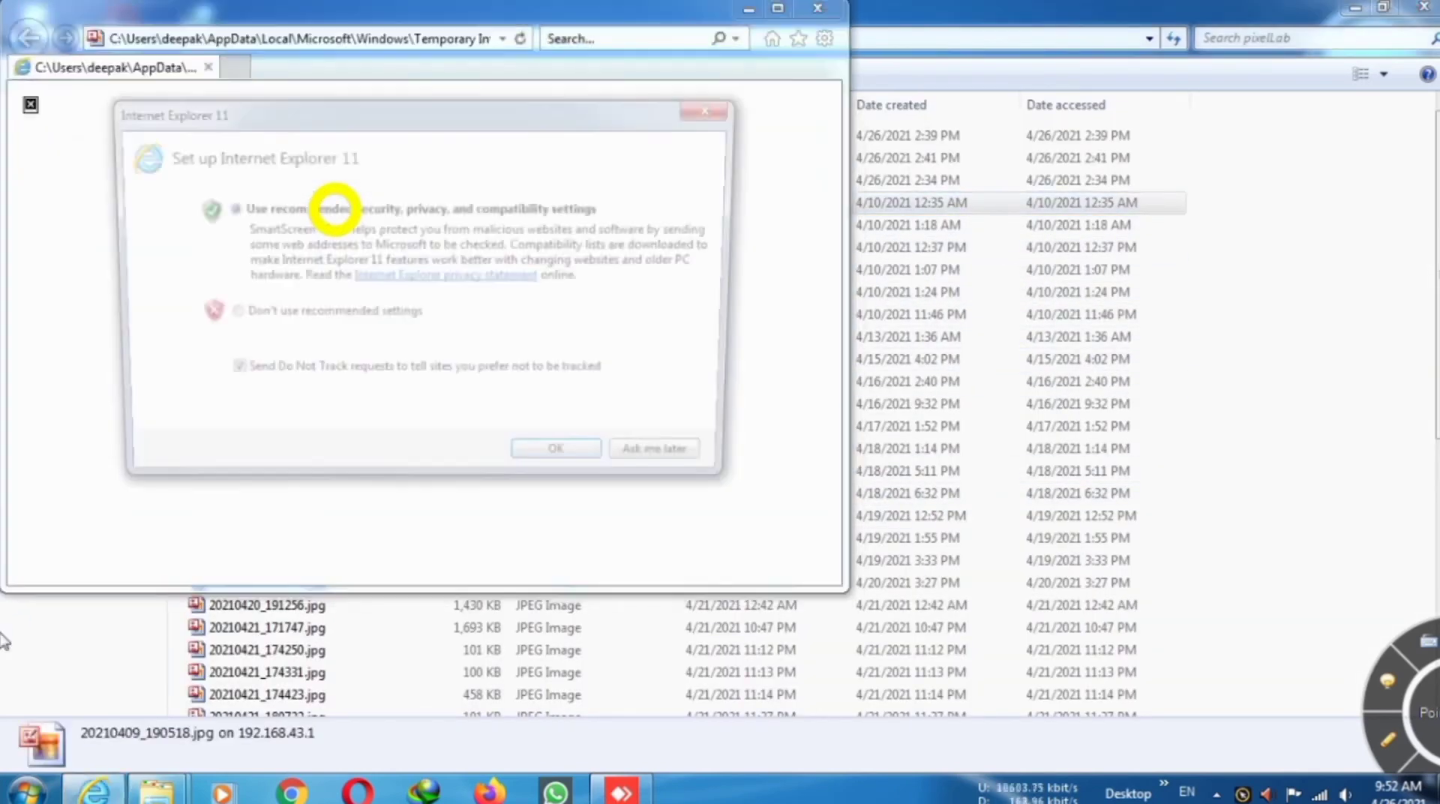
left_click(678, 465)
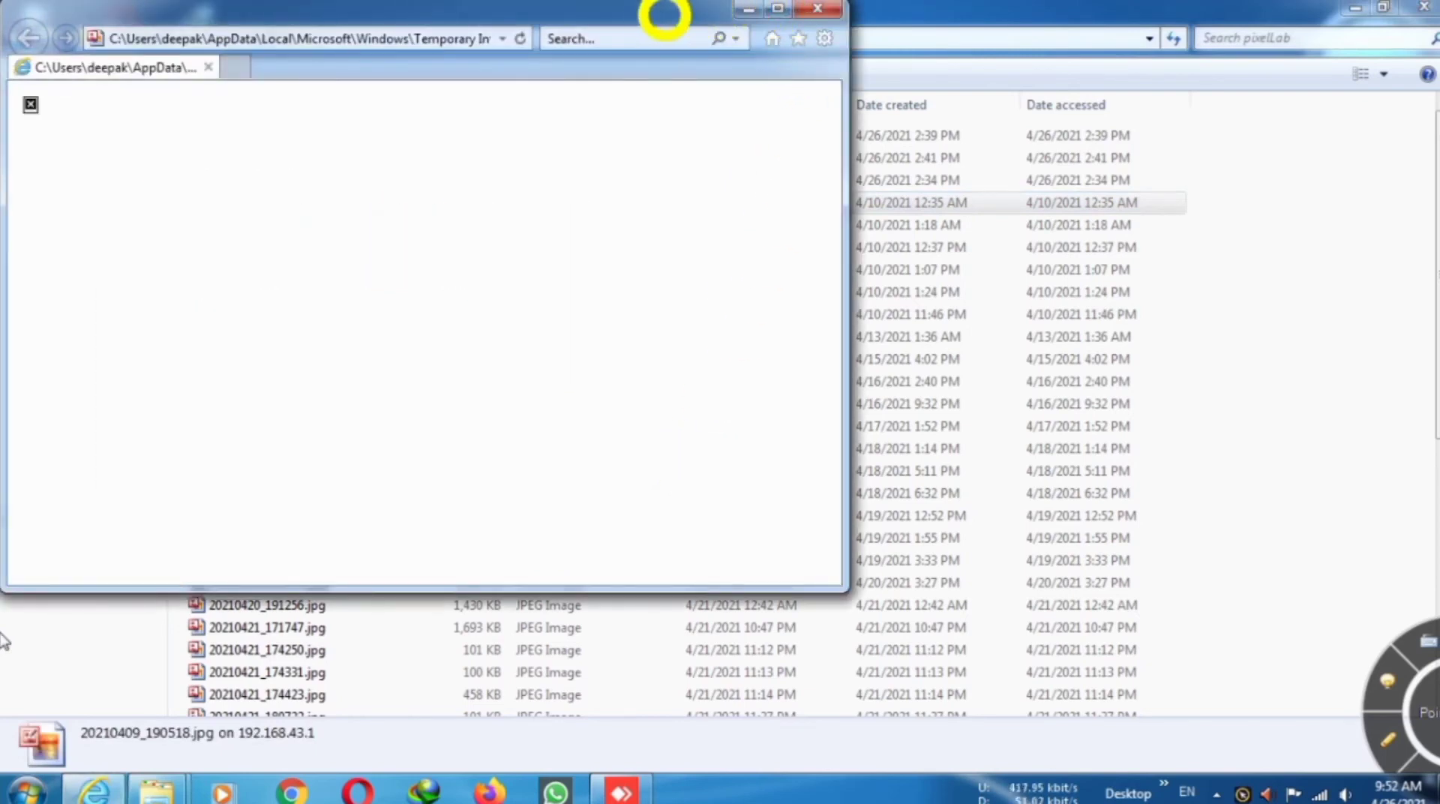
left_click_drag(665, 15, 824, 45)
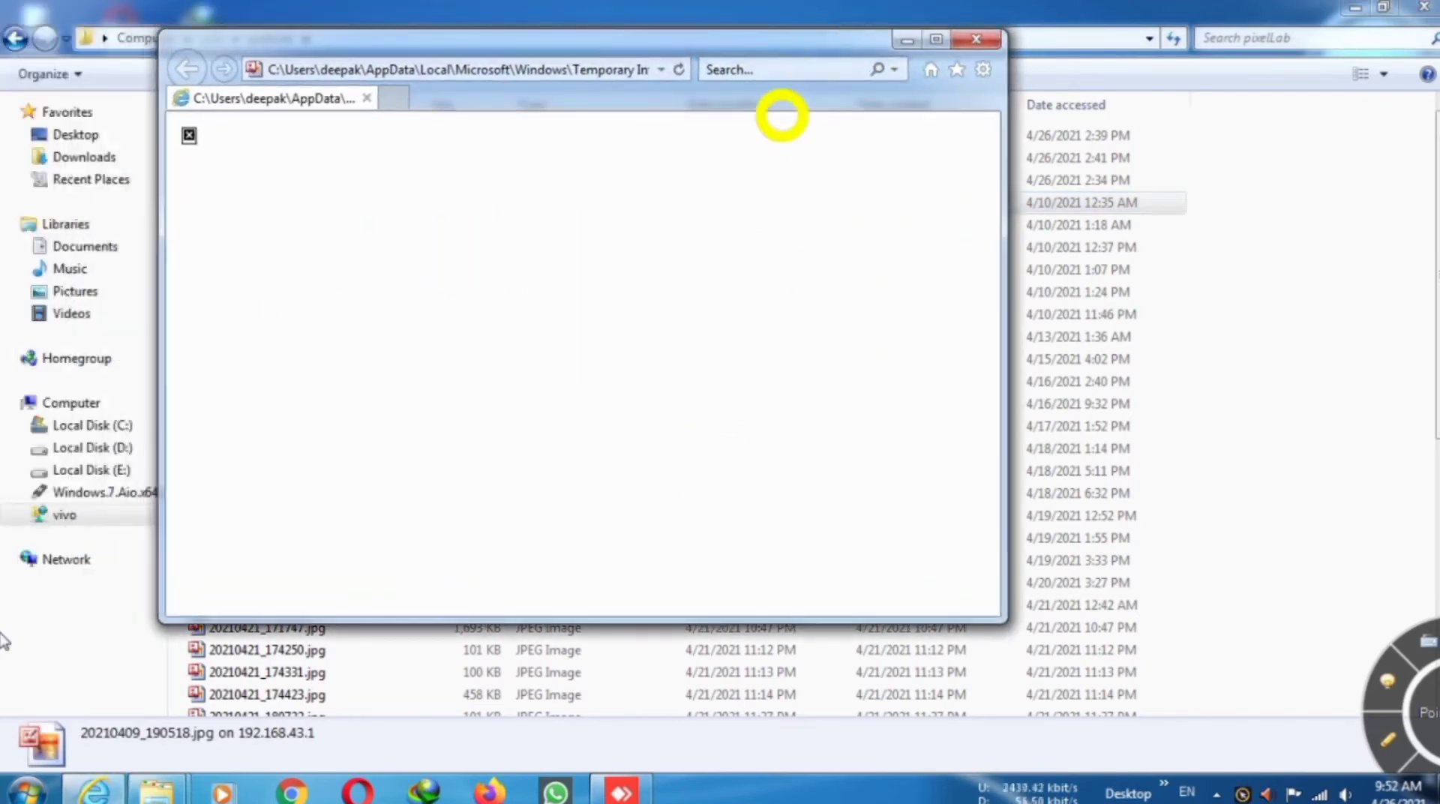
left_click(974, 39)
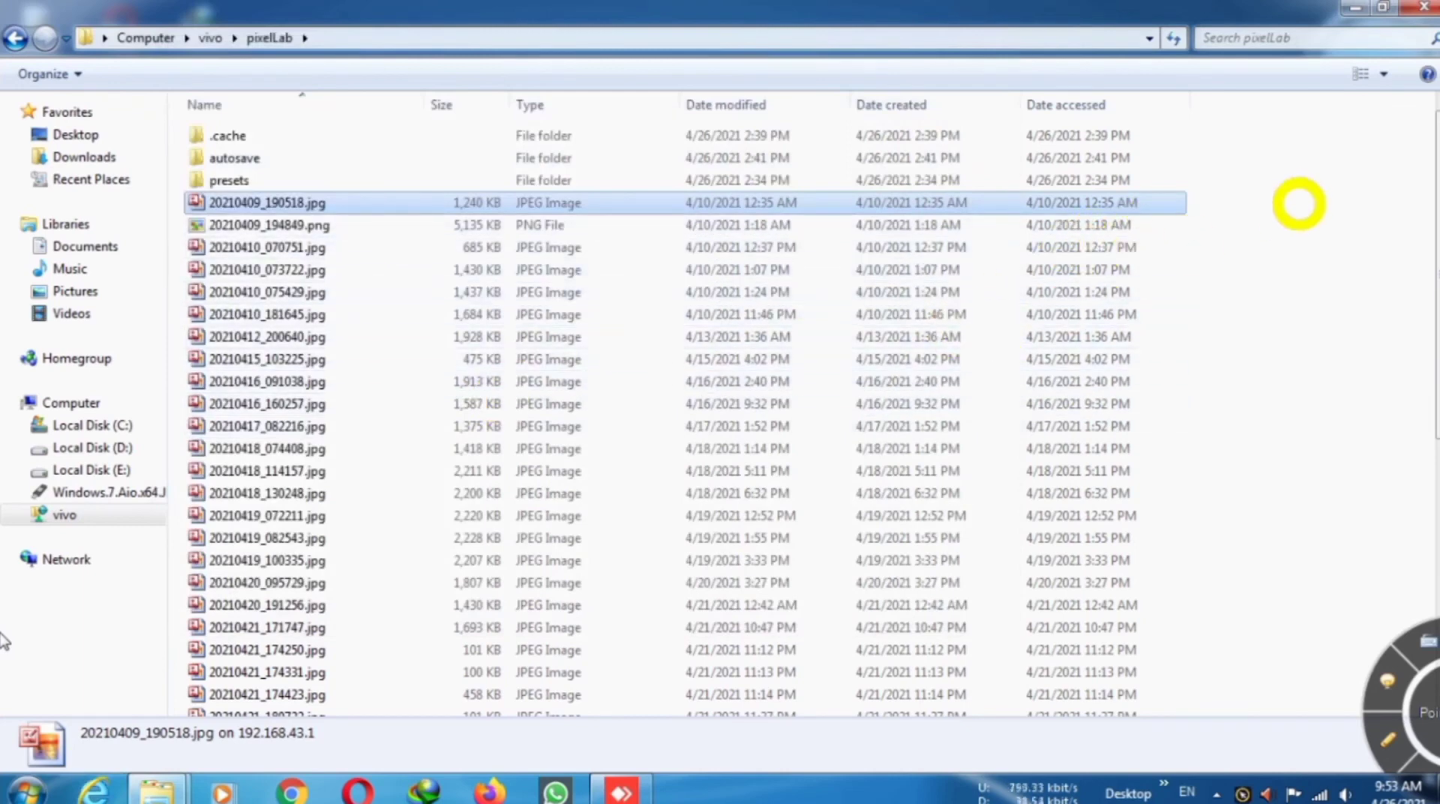
- Reduce the pixelLab window, close the other Computer window and copy 20210409_190518.jpg from the pixelLab folder to the desktop
left_click(1382, 9)
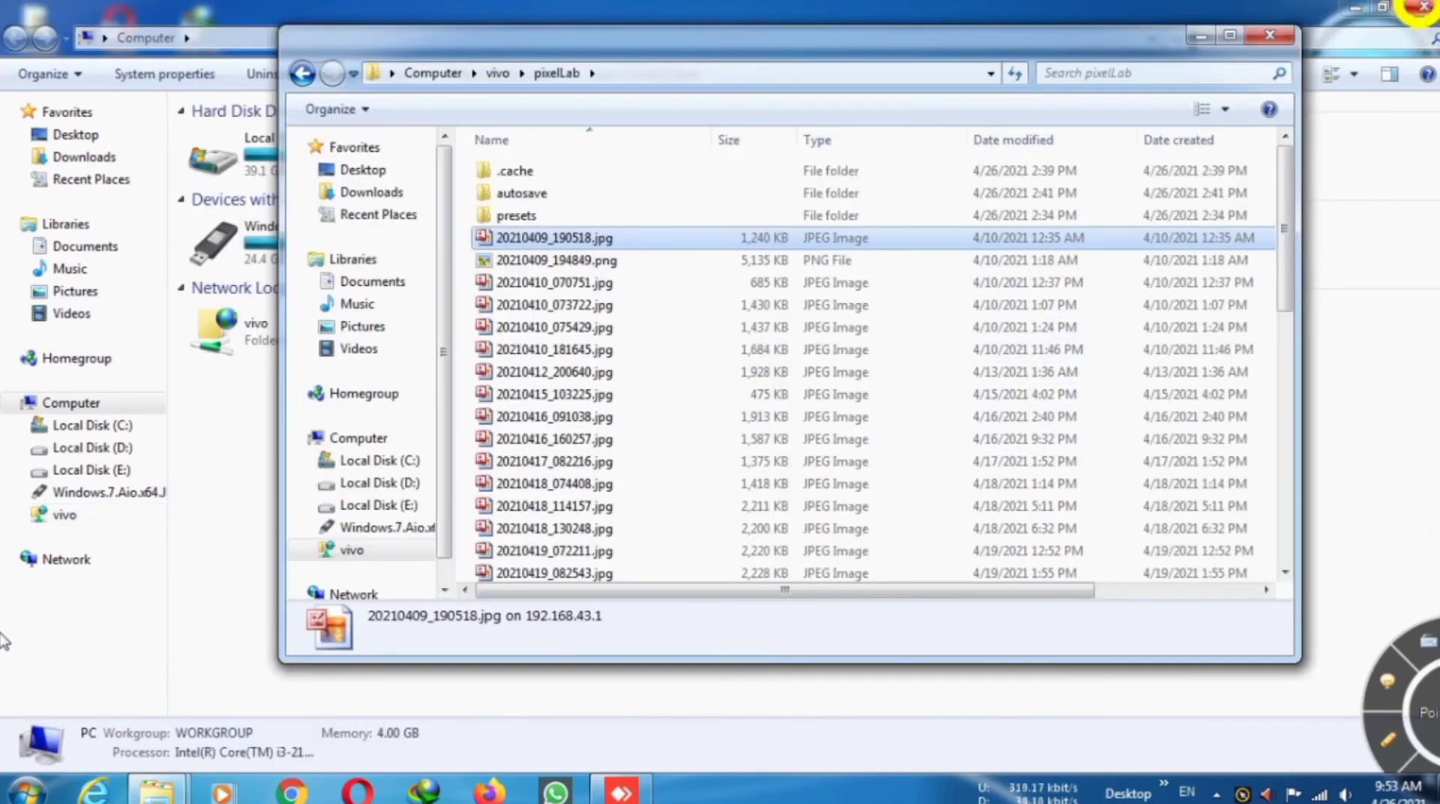
left_click(1417, 9)
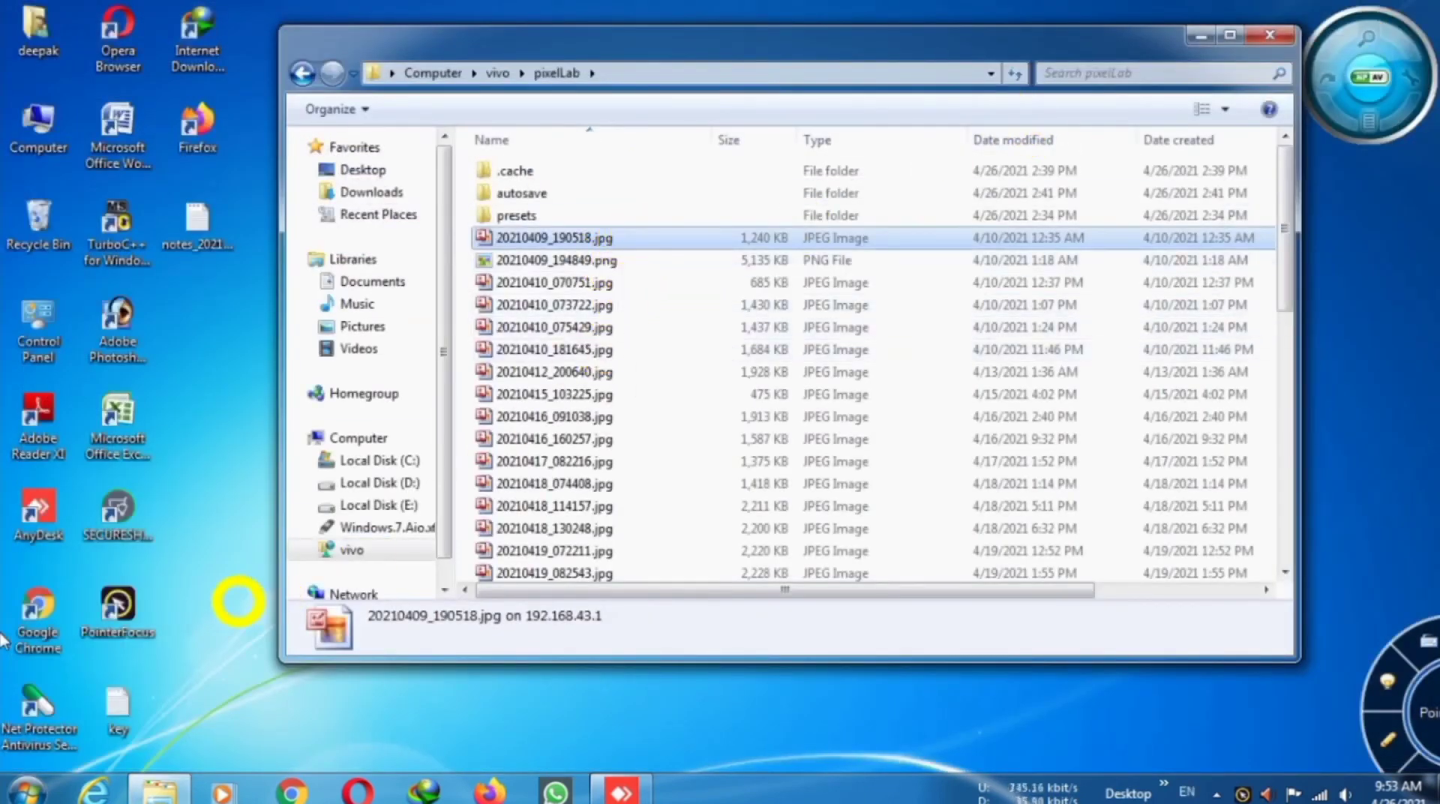
left_click_drag(238, 601, 239, 600)
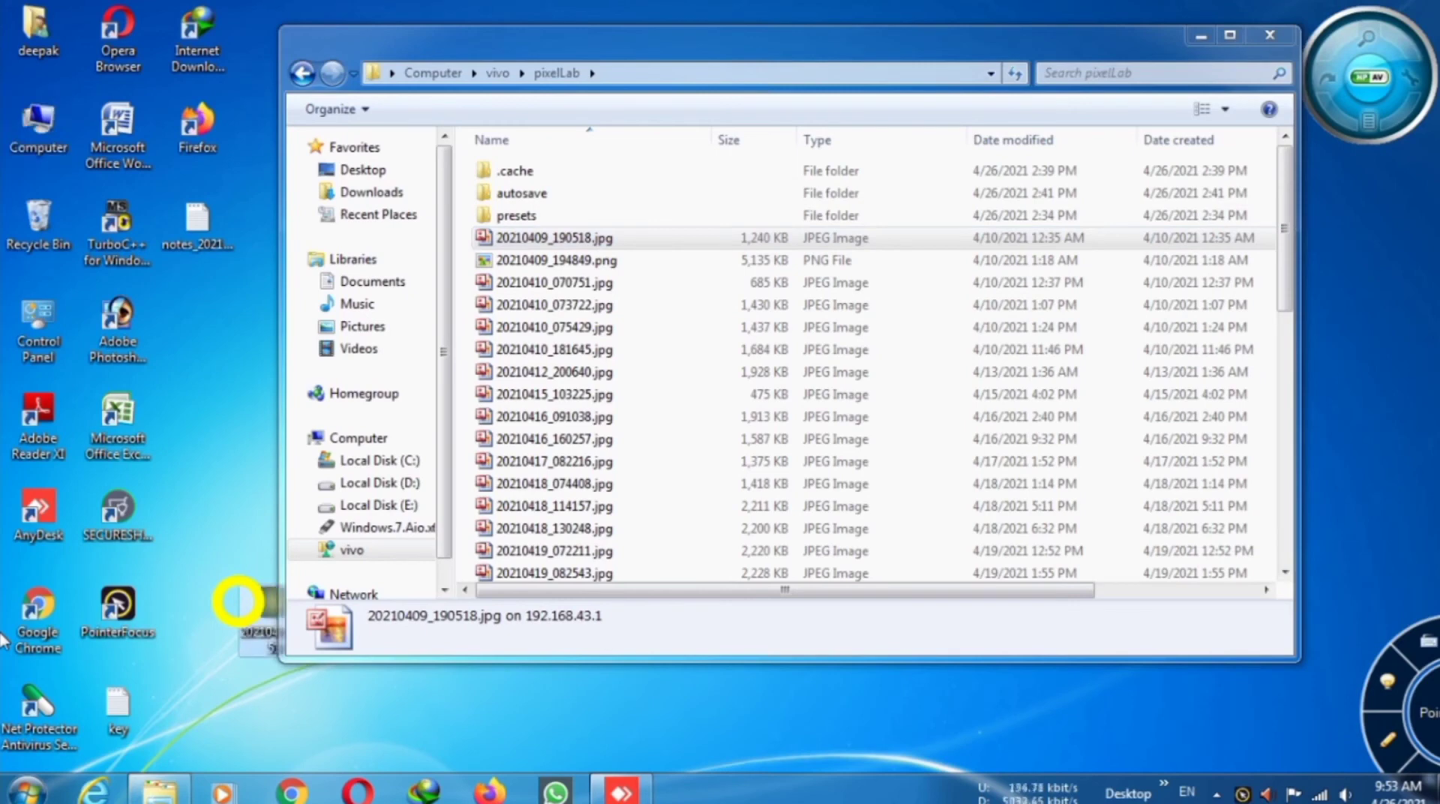
left_click_drag(765, 45, 931, 79)
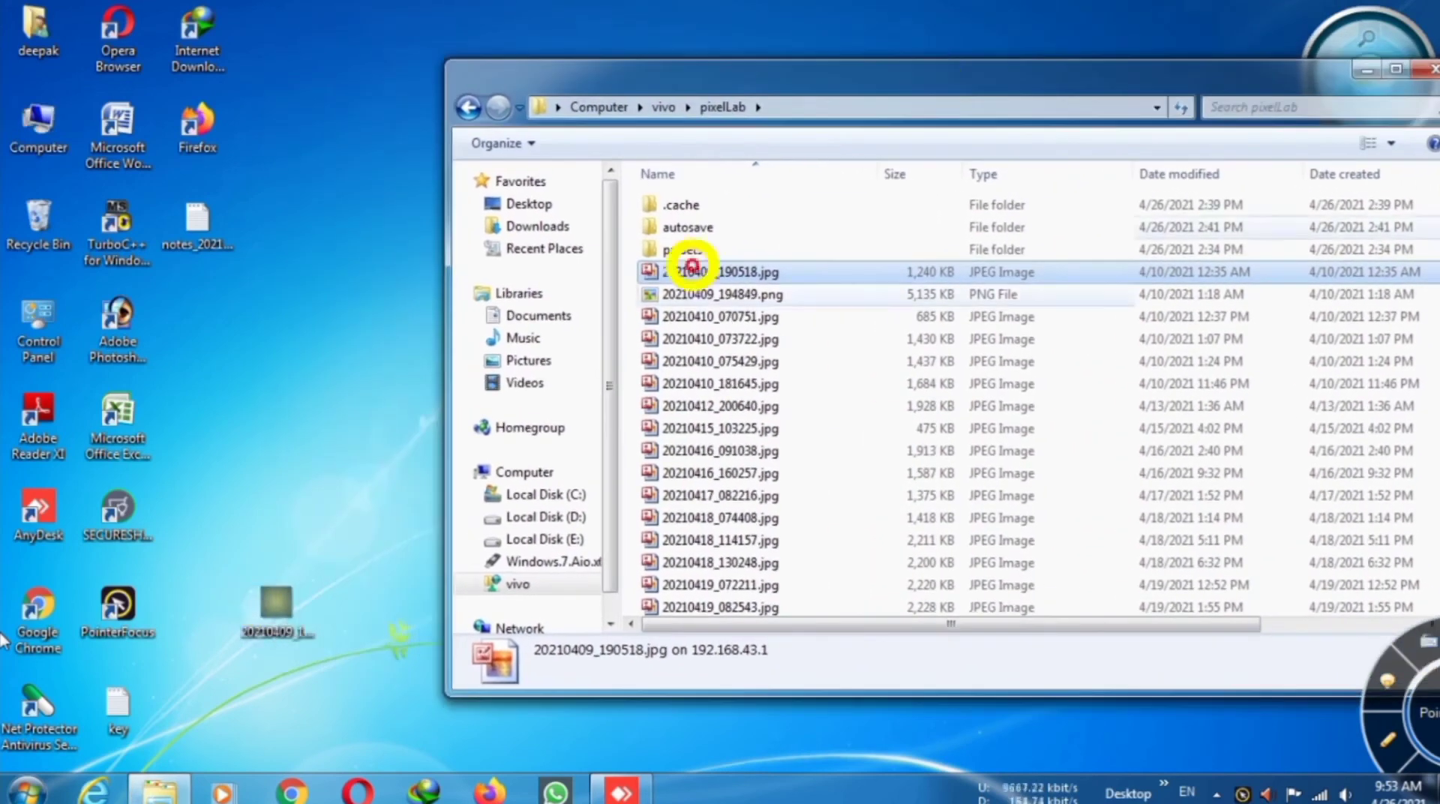
left_click(291, 591)
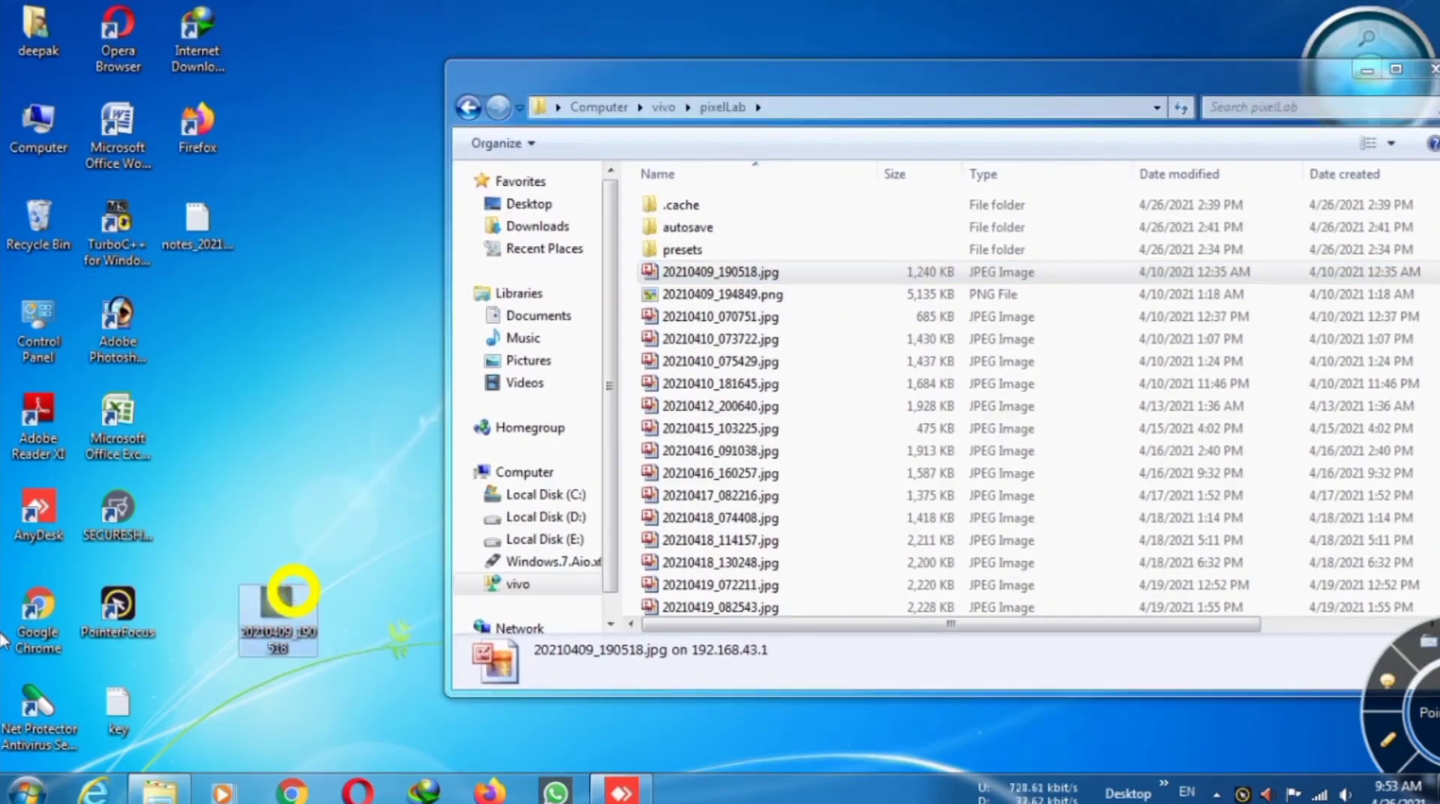
- Open the copied 20210409_190518 picture from the desktop and close the viewer after checking it
double_click(292, 591)
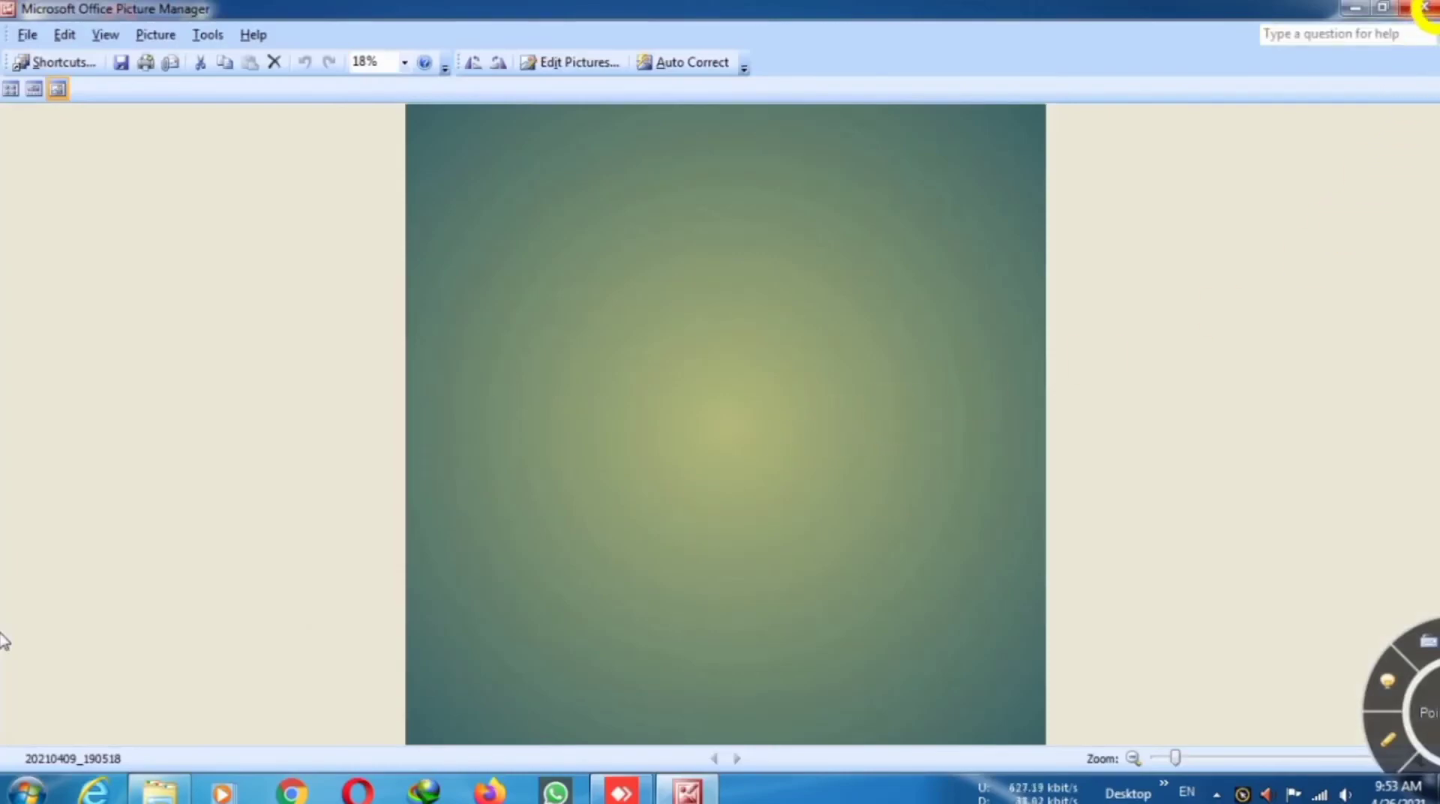
left_click(1422, 7)
- Copy 20210410_181645.jpg from the pixelLab folder to the desktop, view the copy and close the viewer
left_click(745, 382)
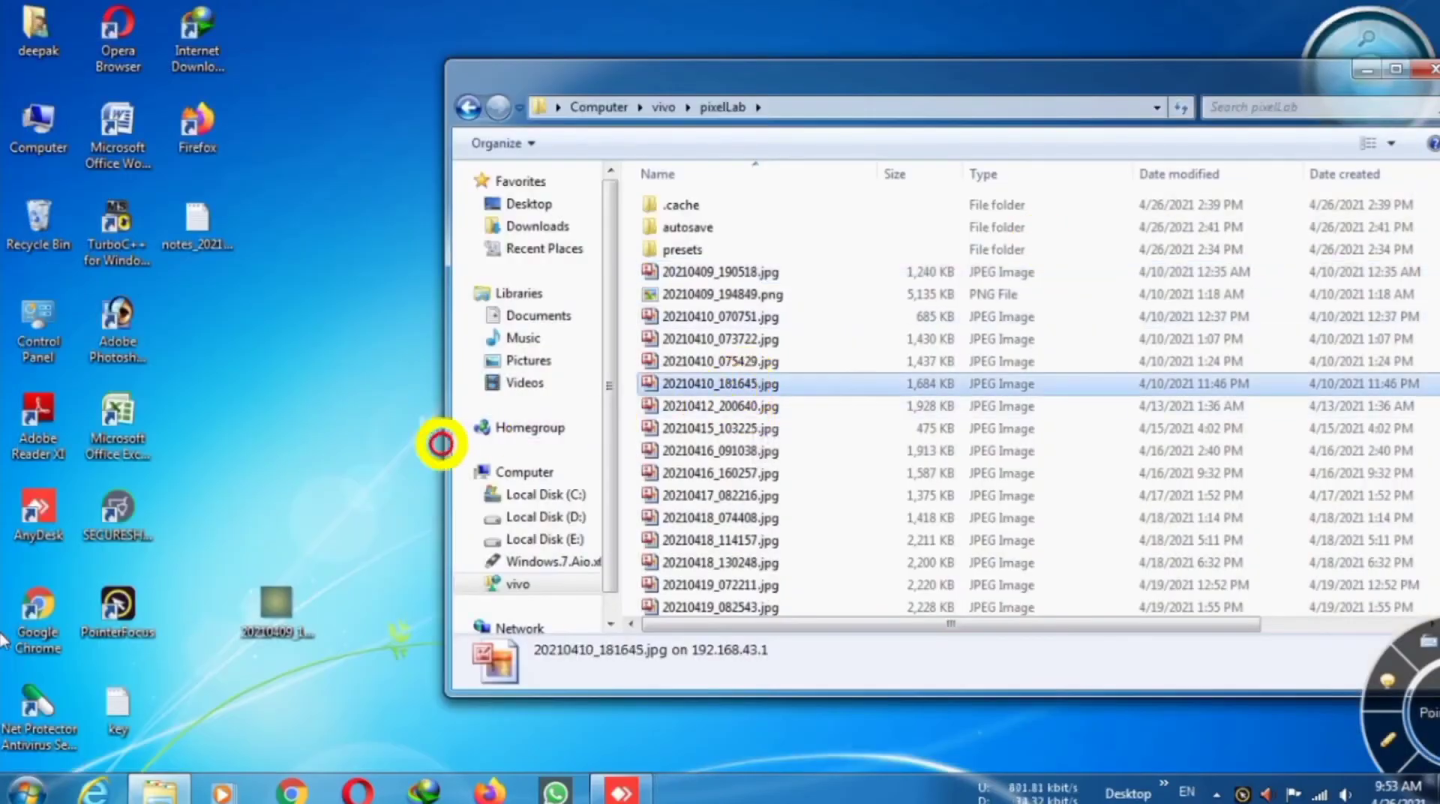
left_click_drag(342, 443, 292, 553)
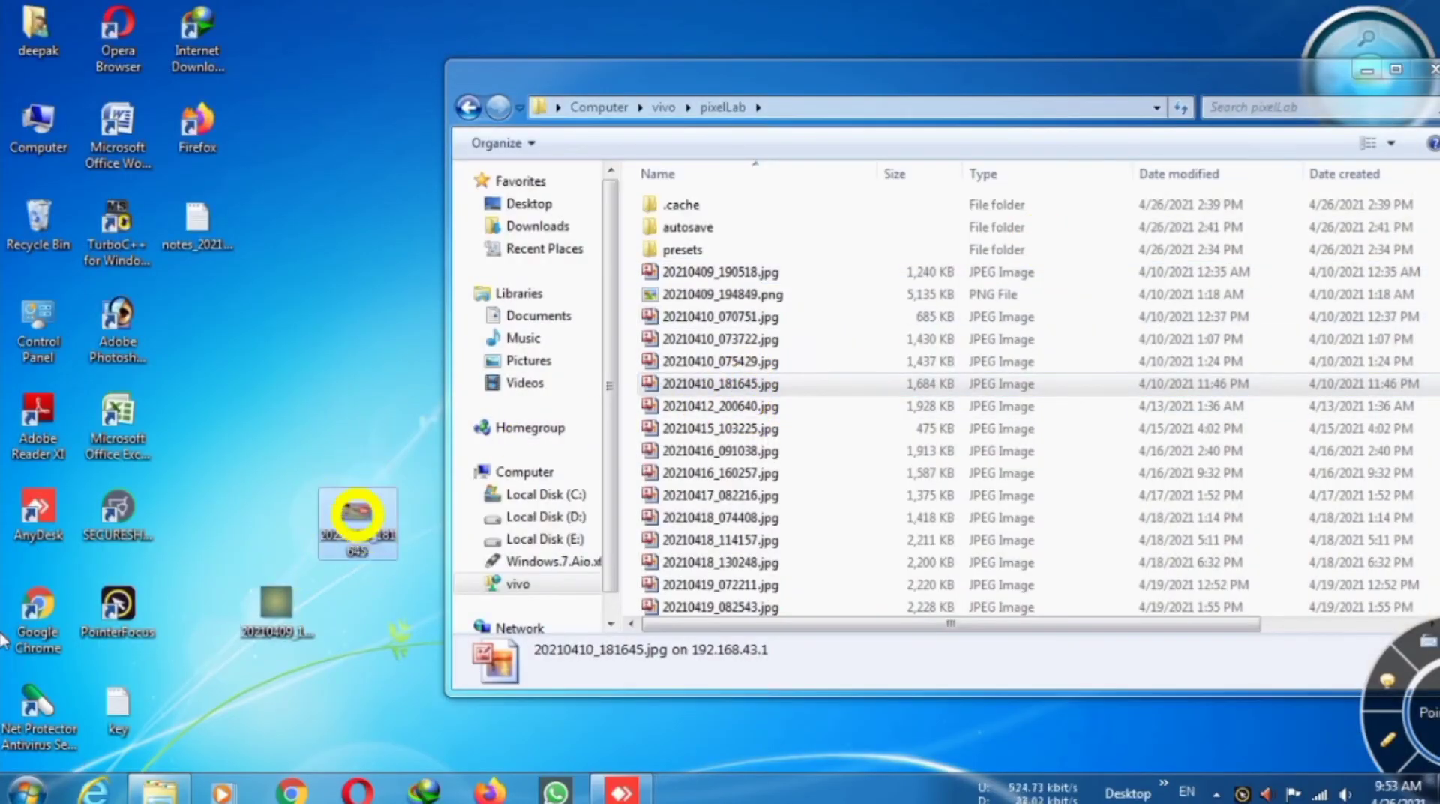
double_click(341, 504)
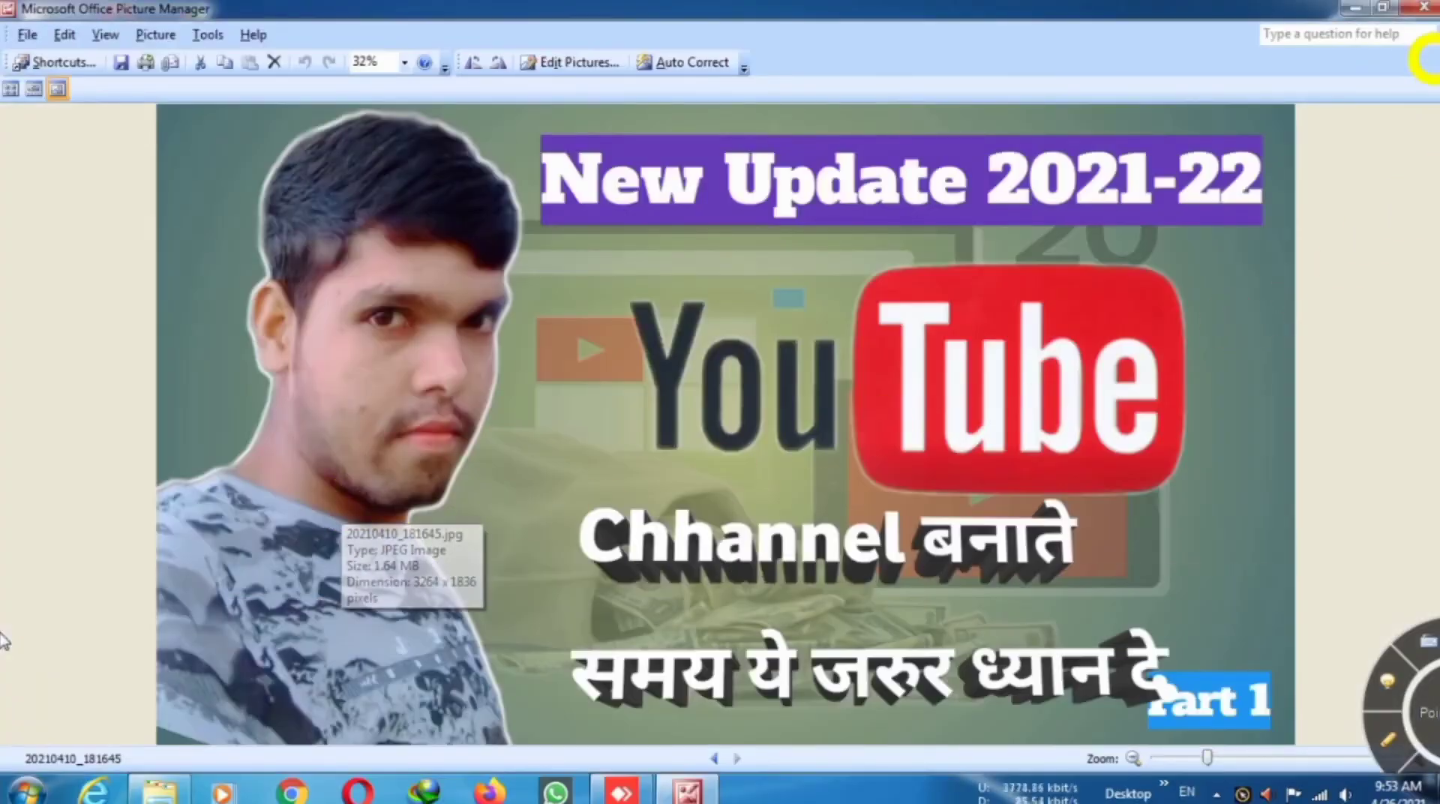
left_click(1422, 7)
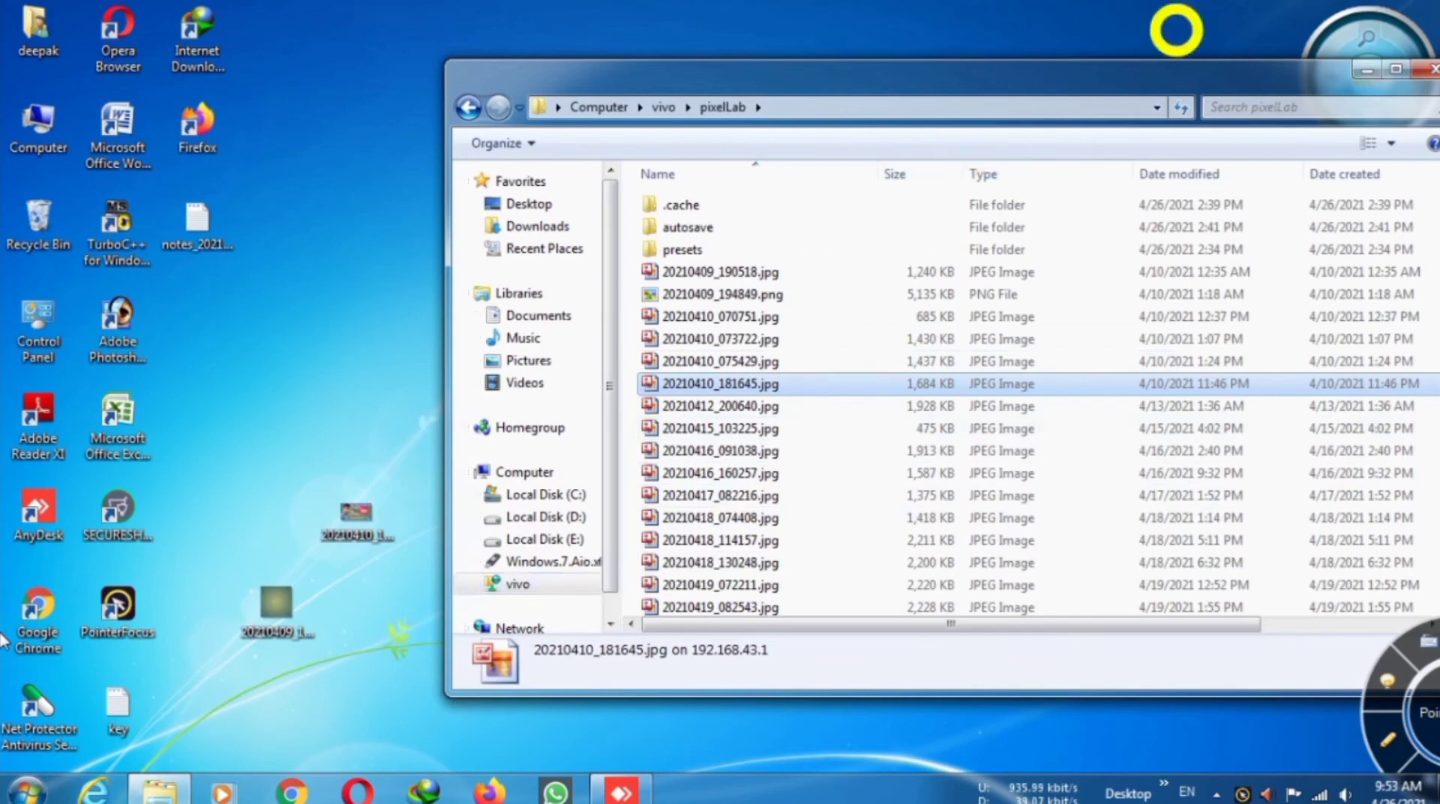
- Move the pixelLab window clear of the screen edge, open 20210416_091038.jpg directly from the phone and close the browser window
left_click_drag(1105, 81, 890, 55)
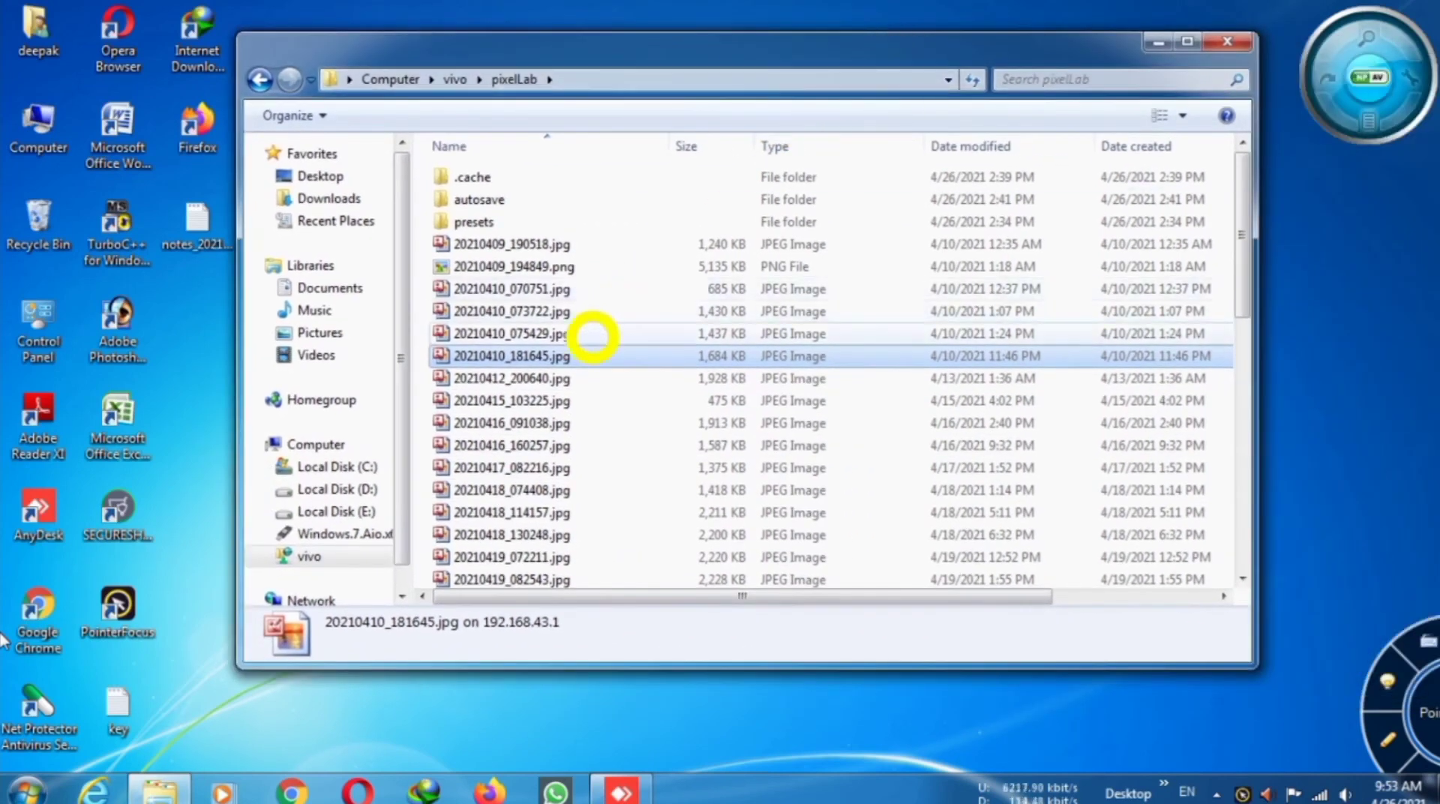
double_click(514, 424)
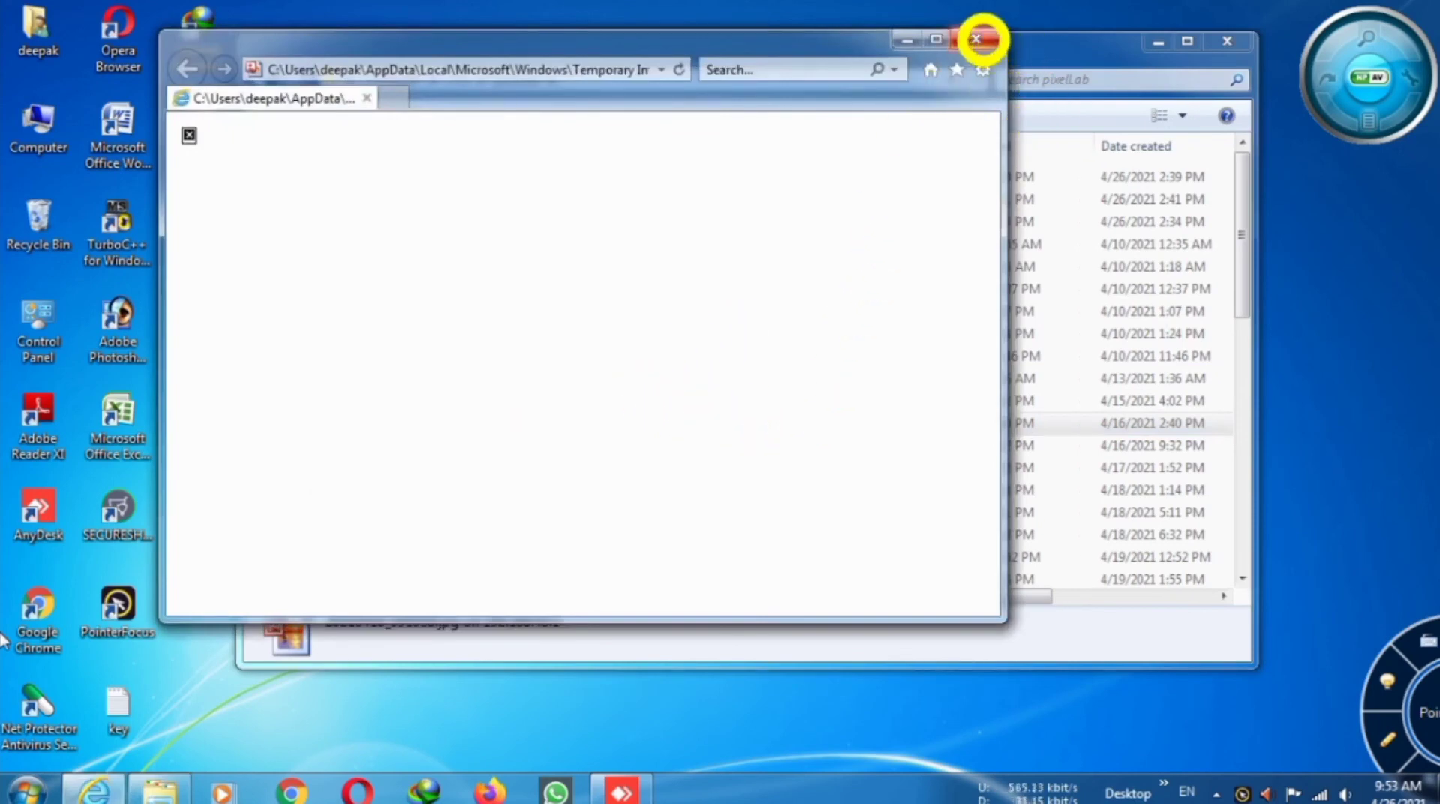
left_click(977, 39)
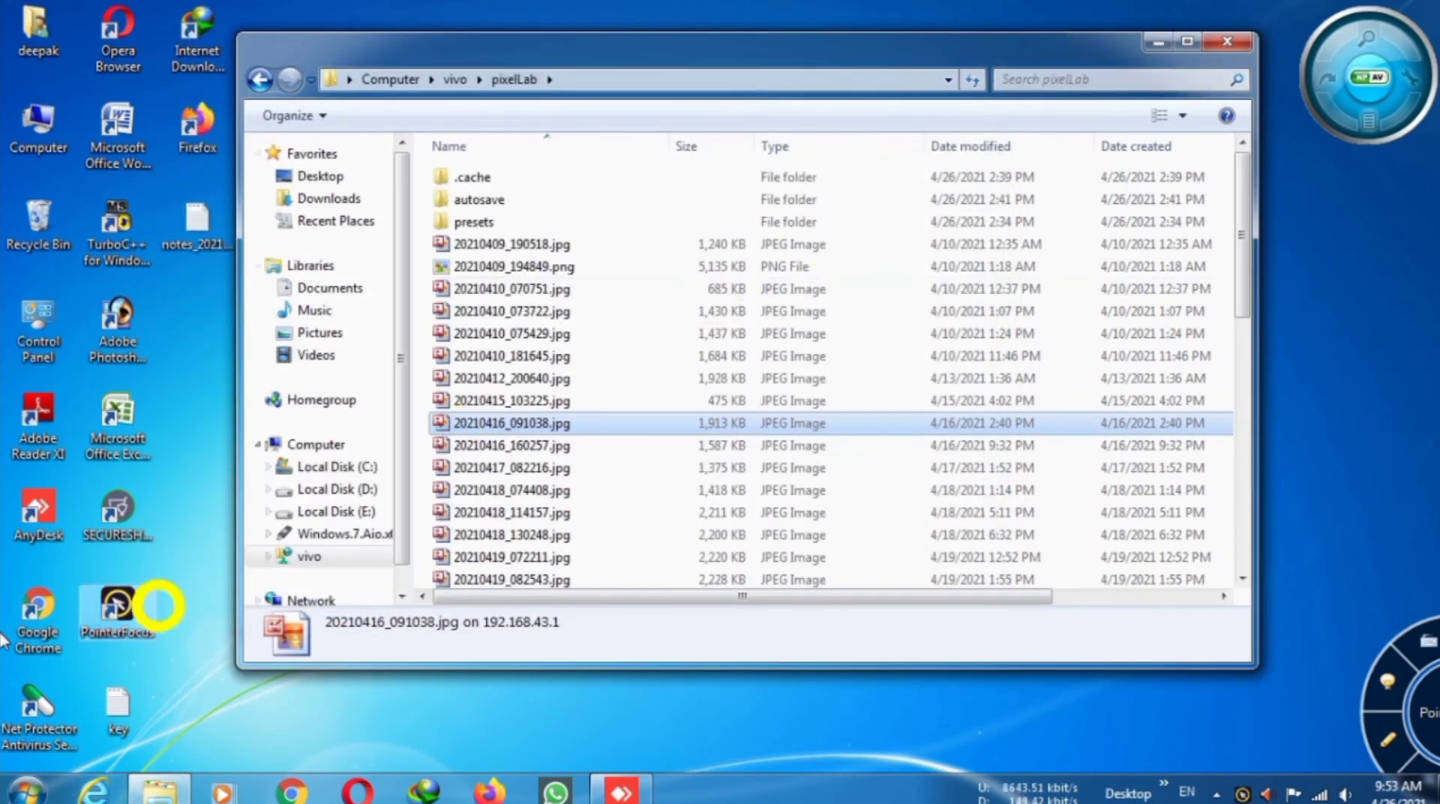
- Find Default Programs by searching for "de" and open the file type and protocol defaults for Google Chrome
left_click(24, 789)
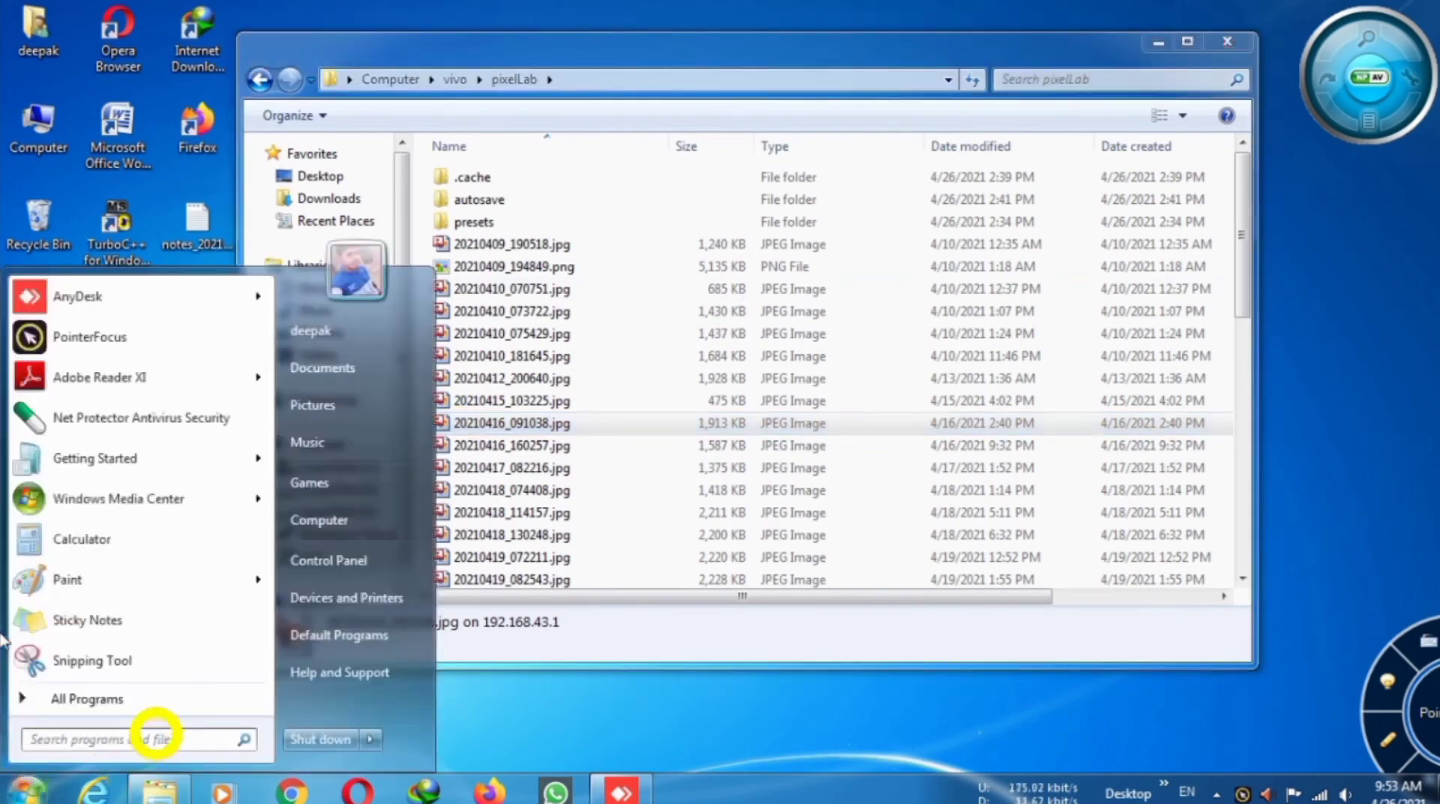
type("de")
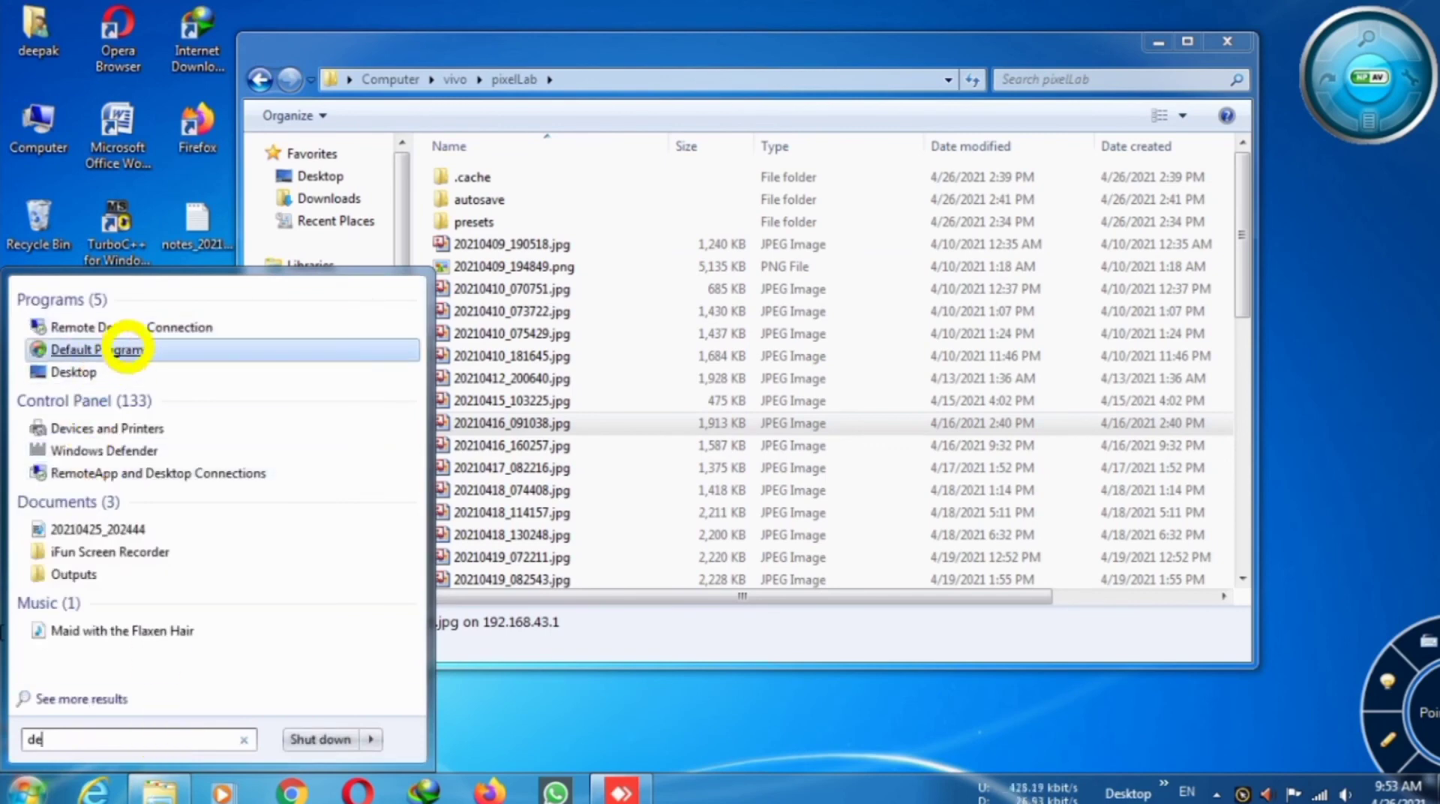
left_click(126, 348)
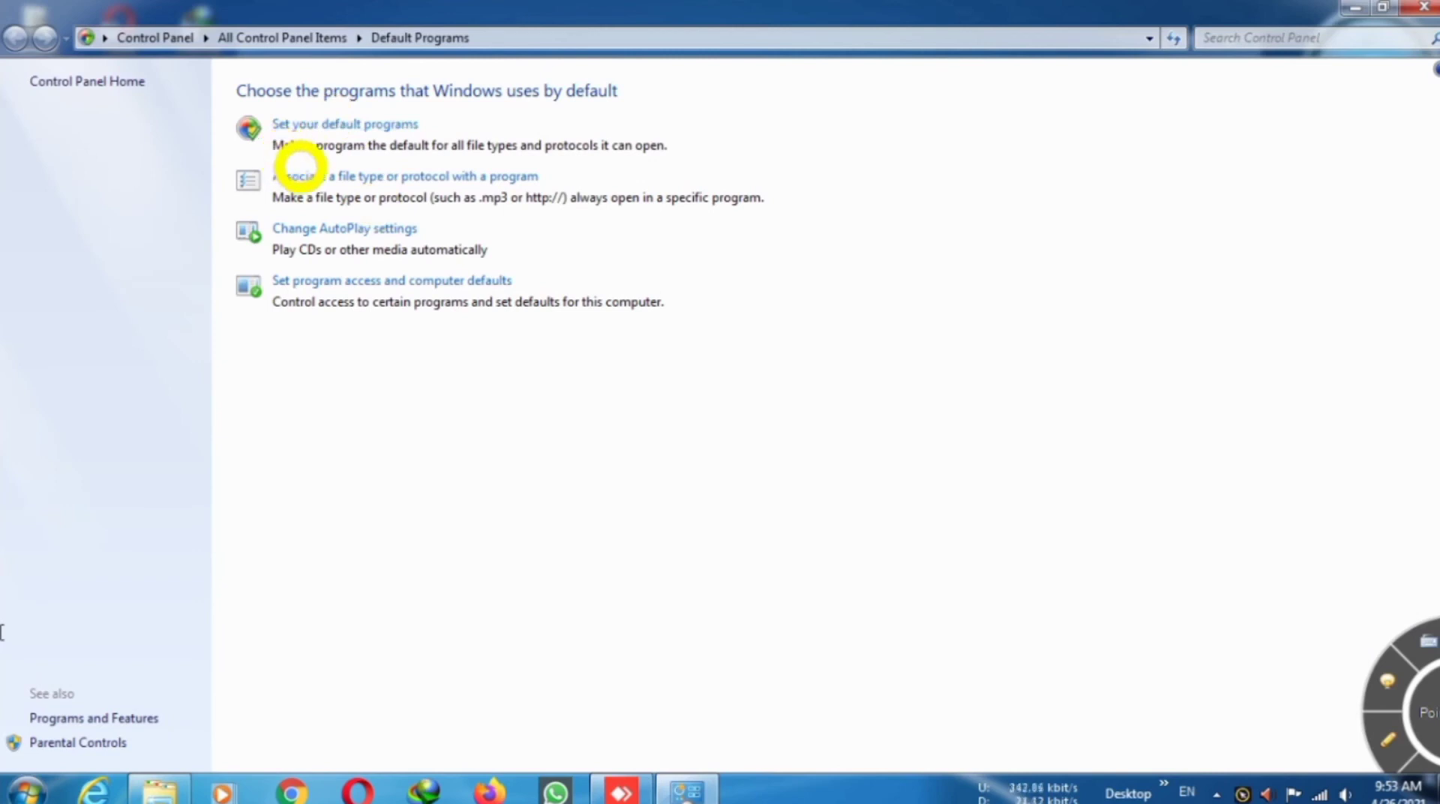
left_click(371, 125)
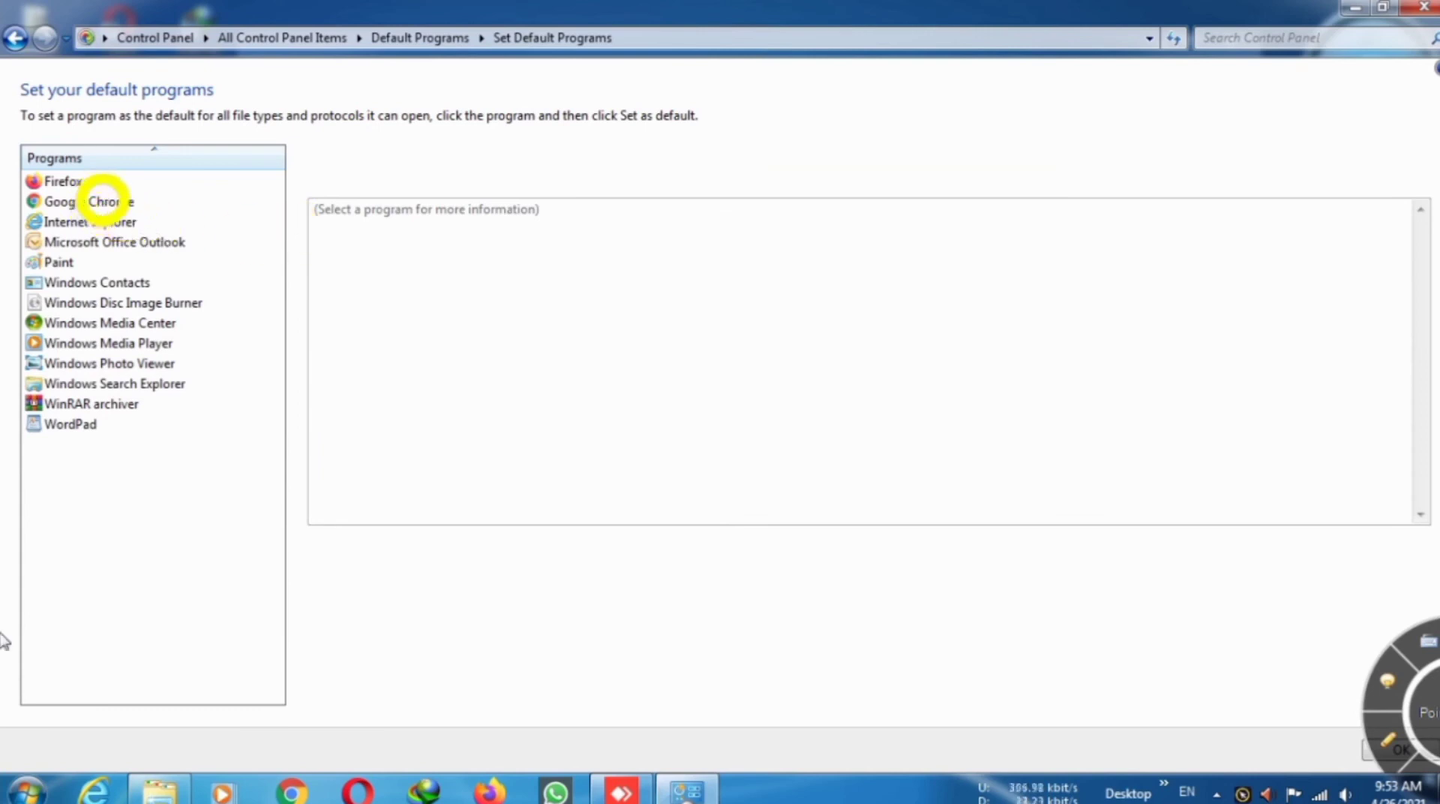
left_click(104, 199)
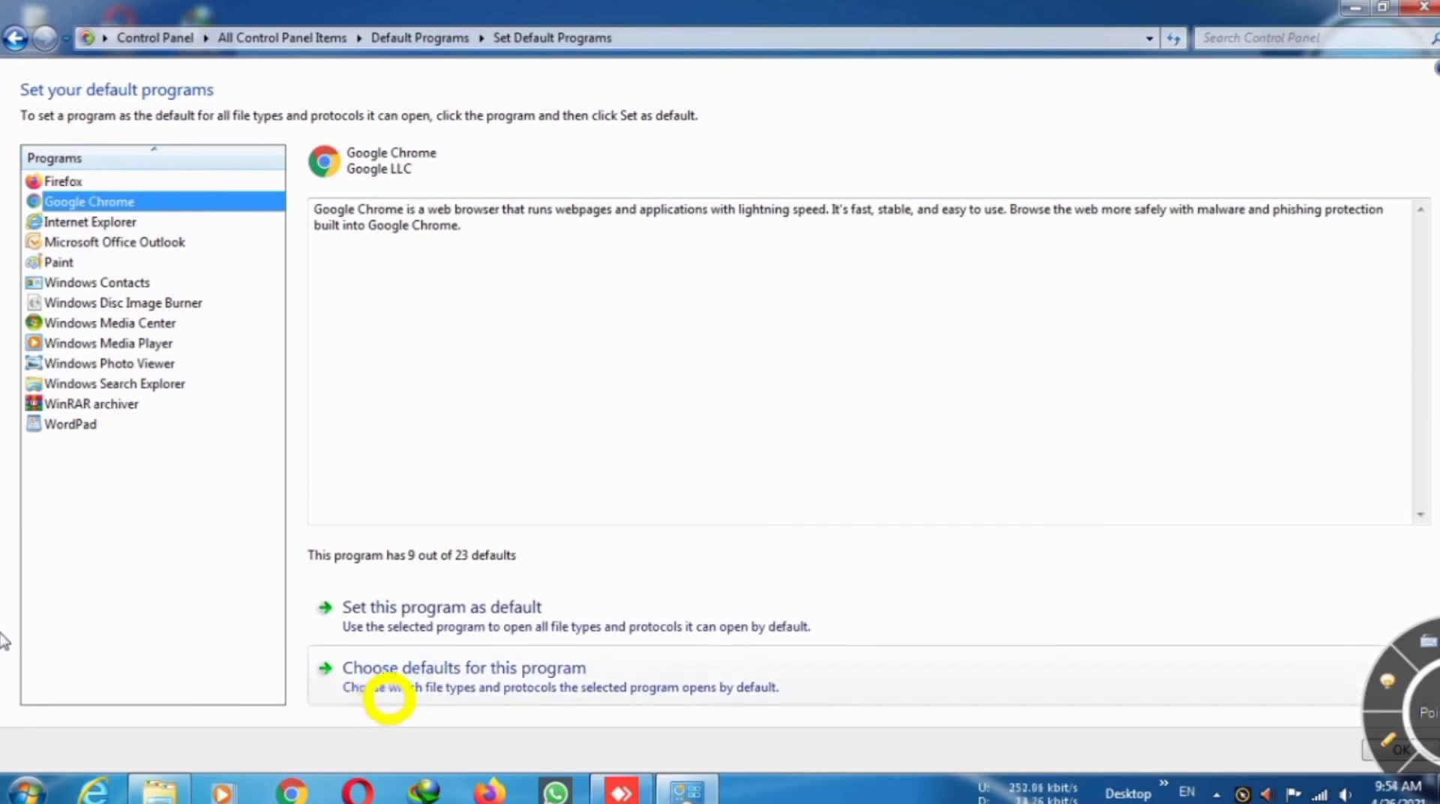
left_click(399, 683)
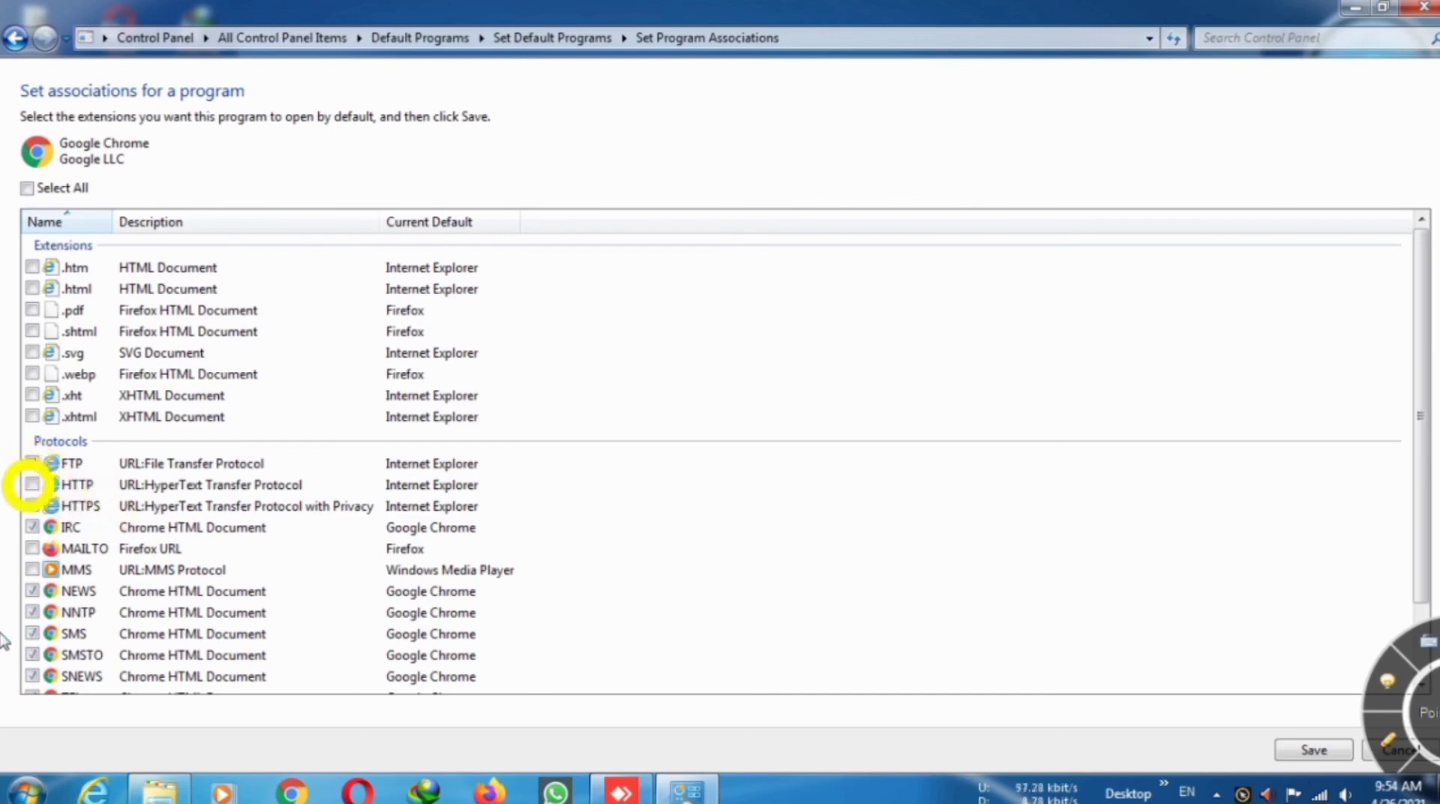
- Make Google Chrome the default for the FTP, HTTP and HTTPS protocols, save the associations and minimize the Default Programs window
left_click(30, 506)
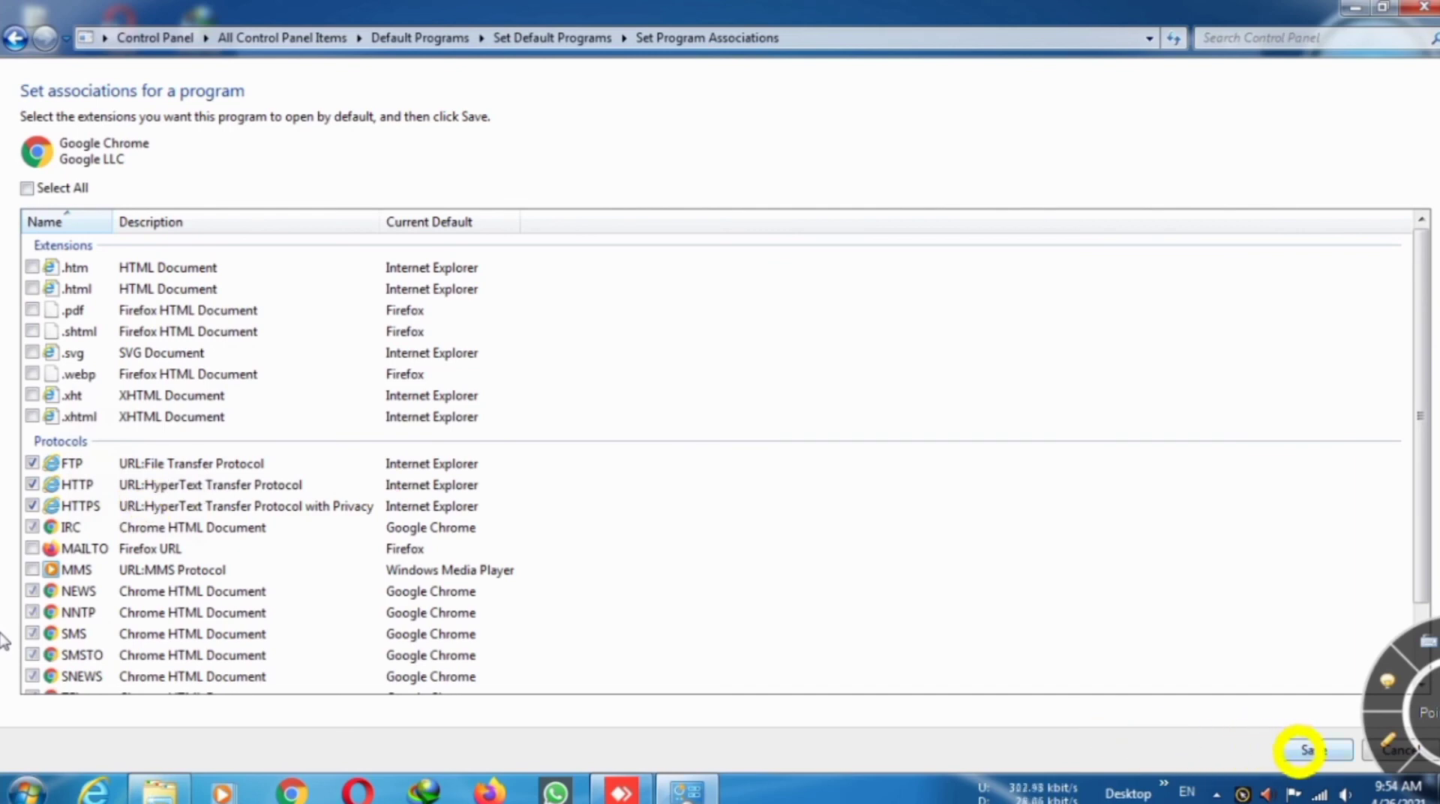
left_click(1305, 750)
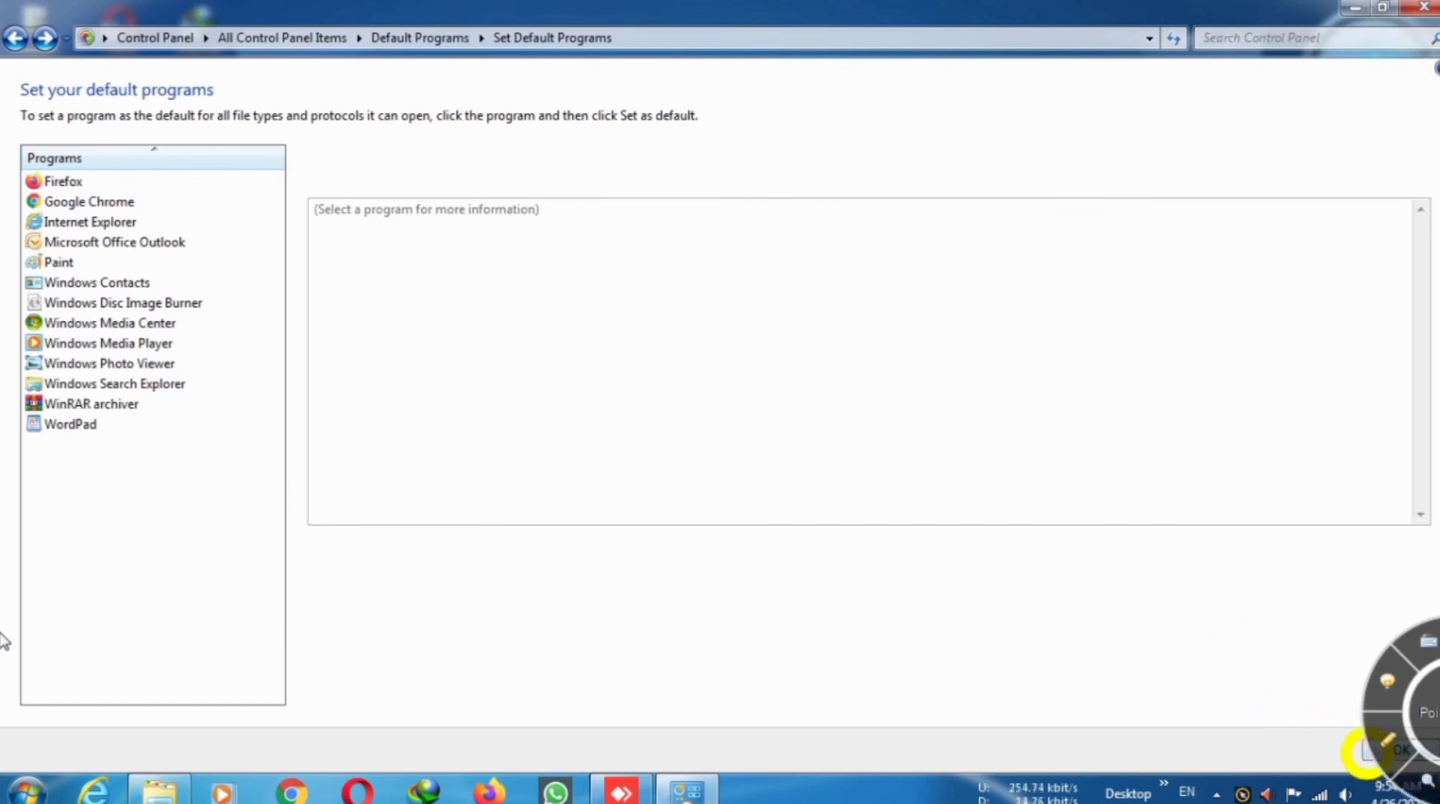
left_click(1365, 752)
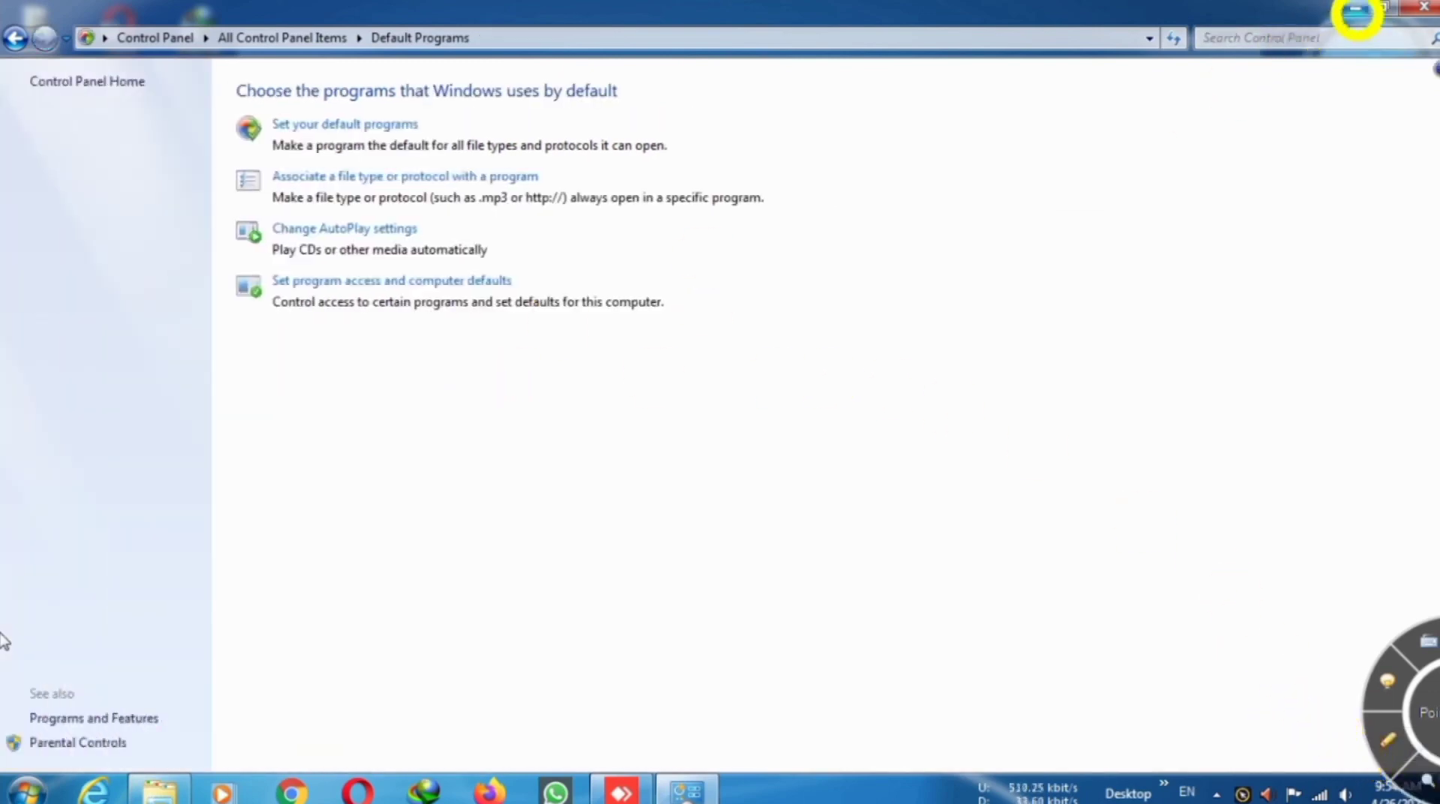
left_click(1357, 11)
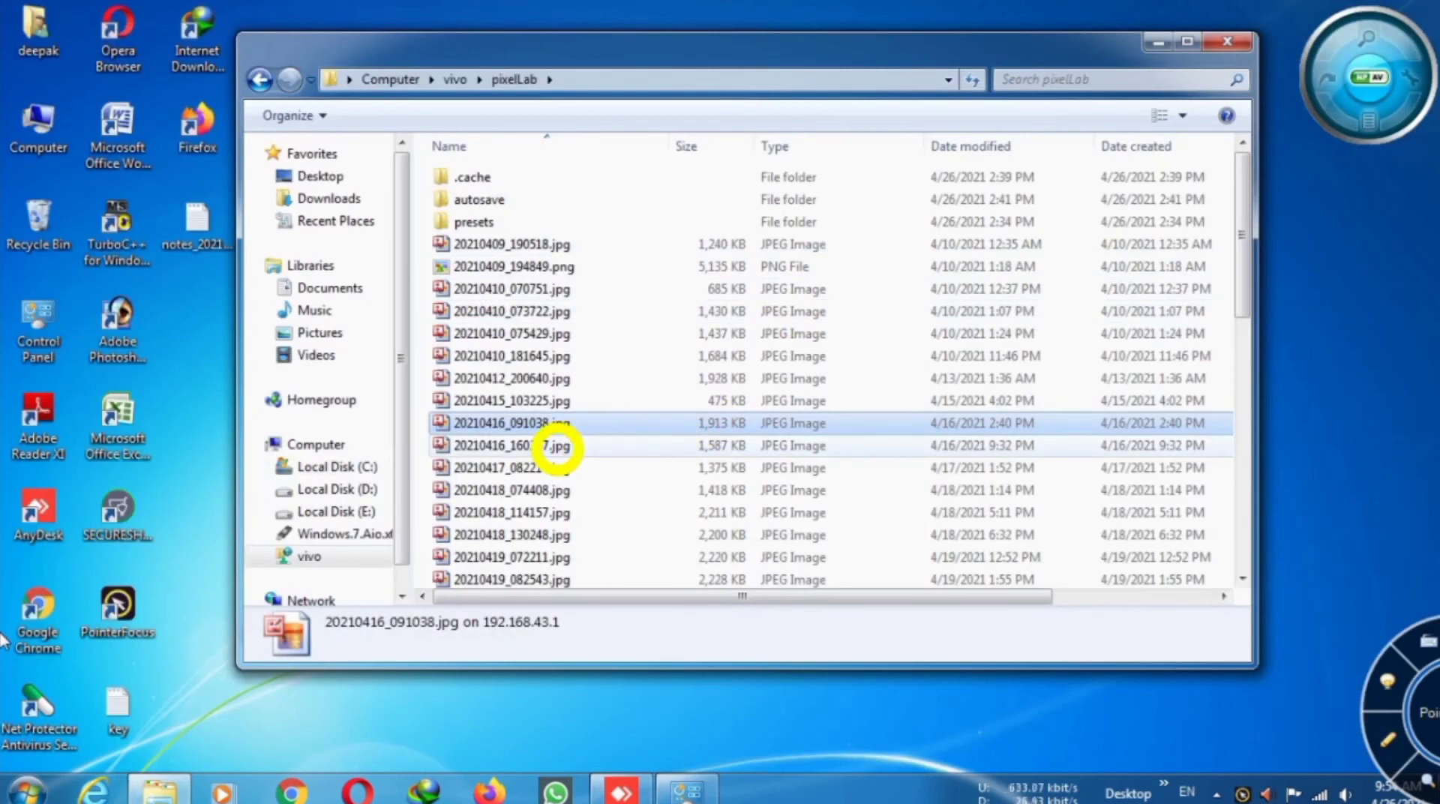
- Open 20210410_181645.jpg directly from the phone's pixelLab folder in Chrome and close the browser
left_click(555, 447)
double_click(555, 447)
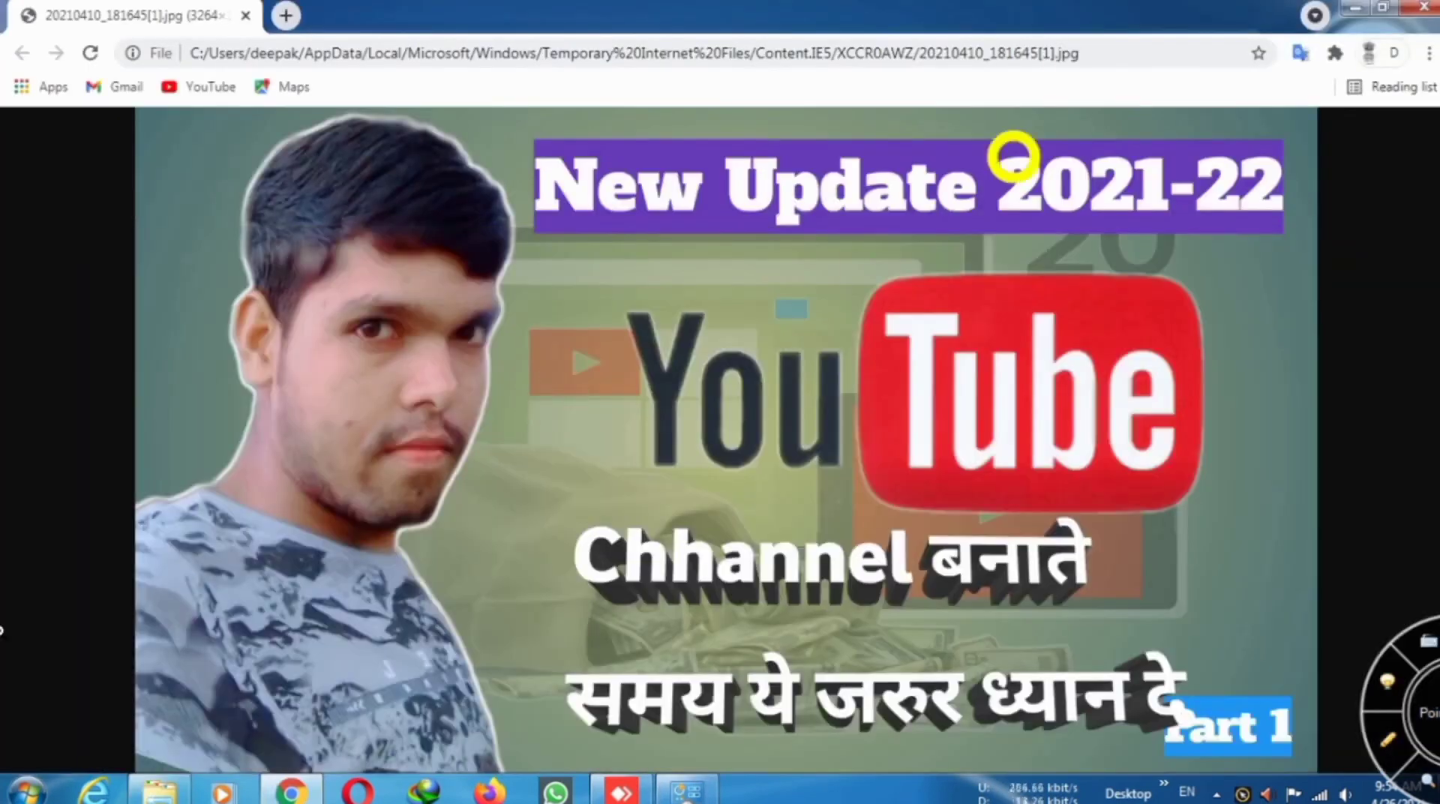
left_click(1419, 9)
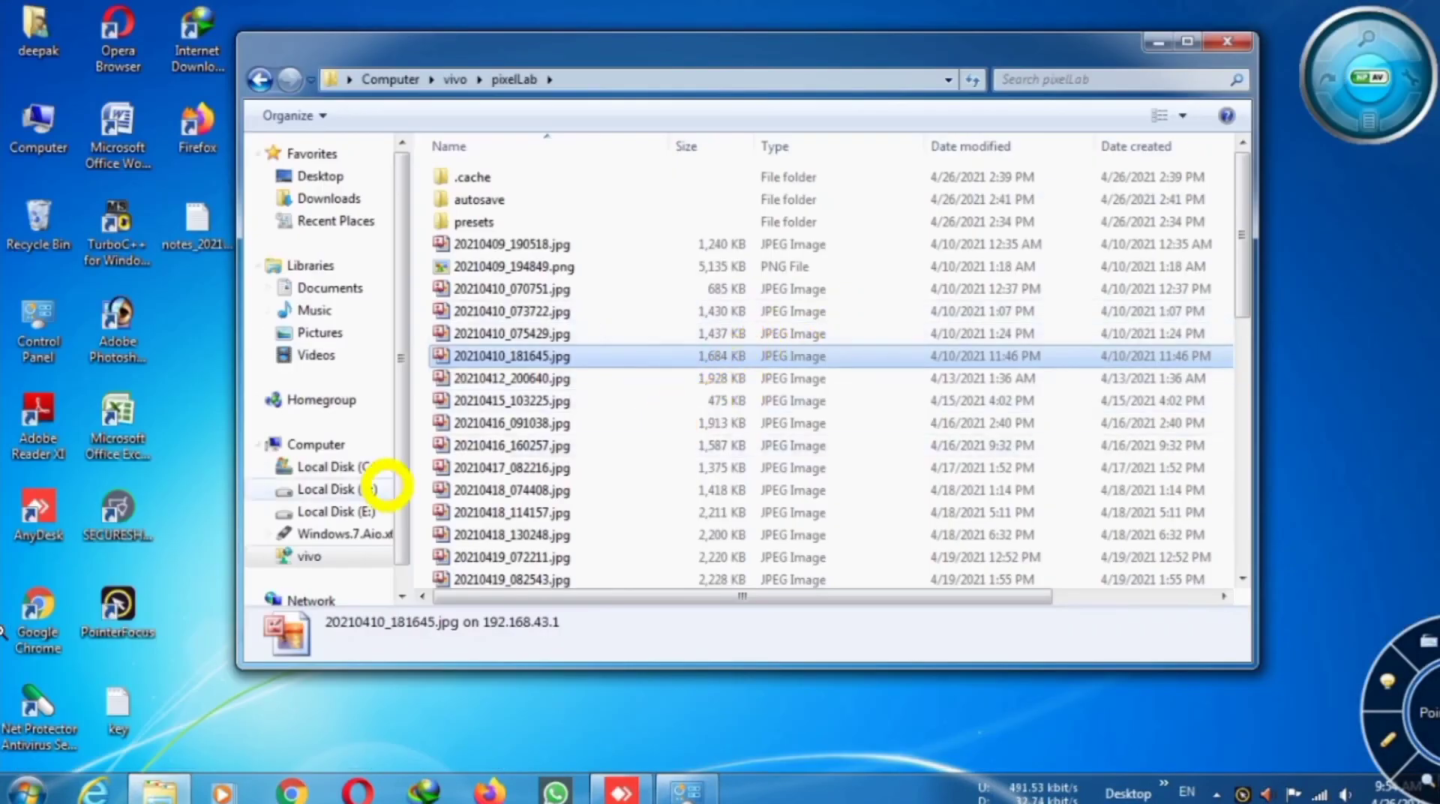